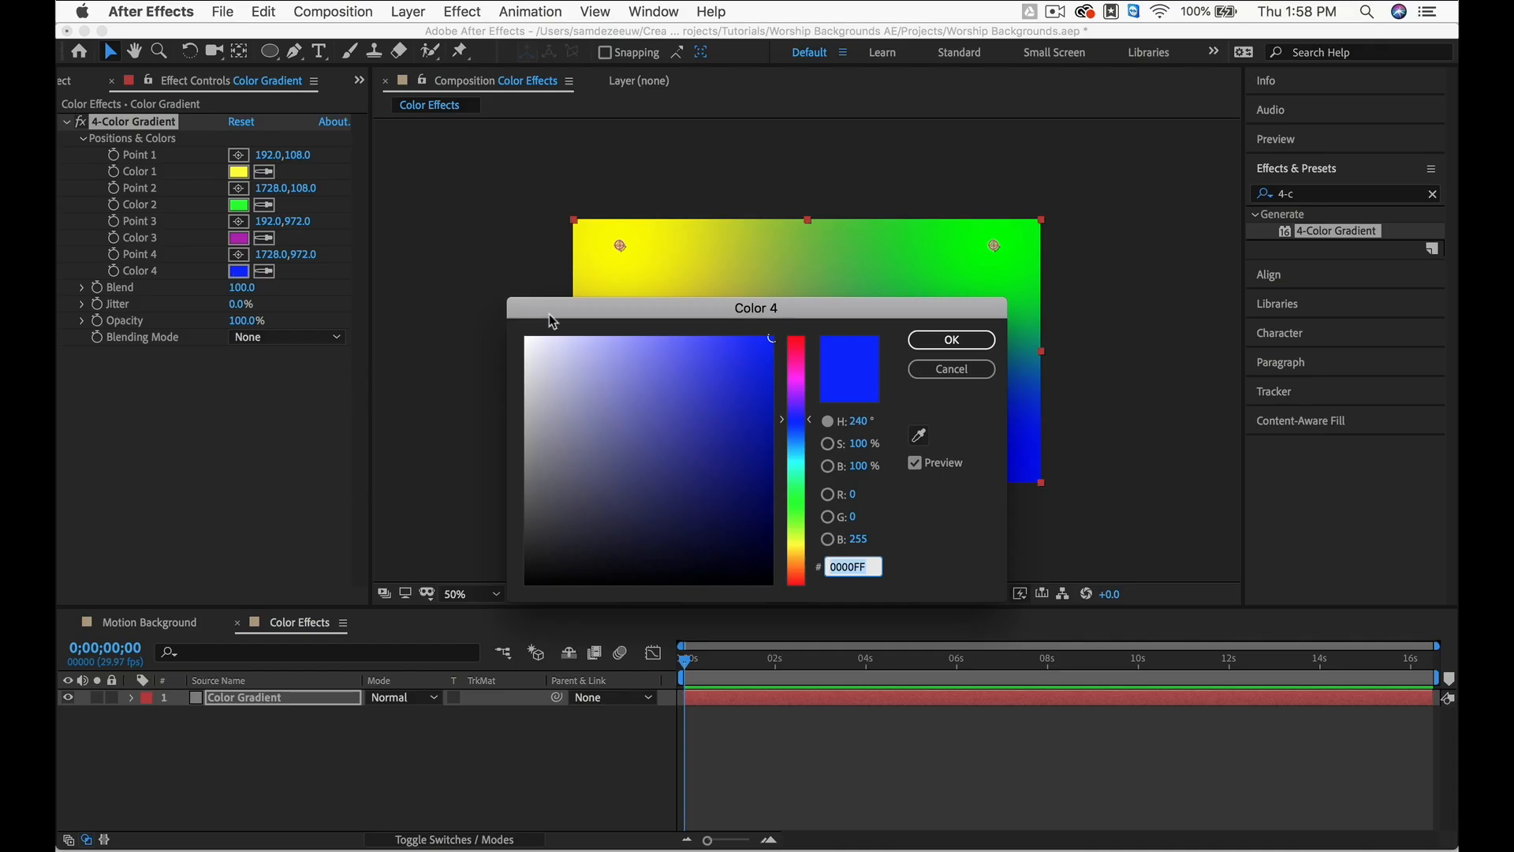
Recolor the 4-Color Gradient by setting Color 4 to red and Color 1 to golden yellow FBD906.
left_click_drag(797, 402, 798, 575)
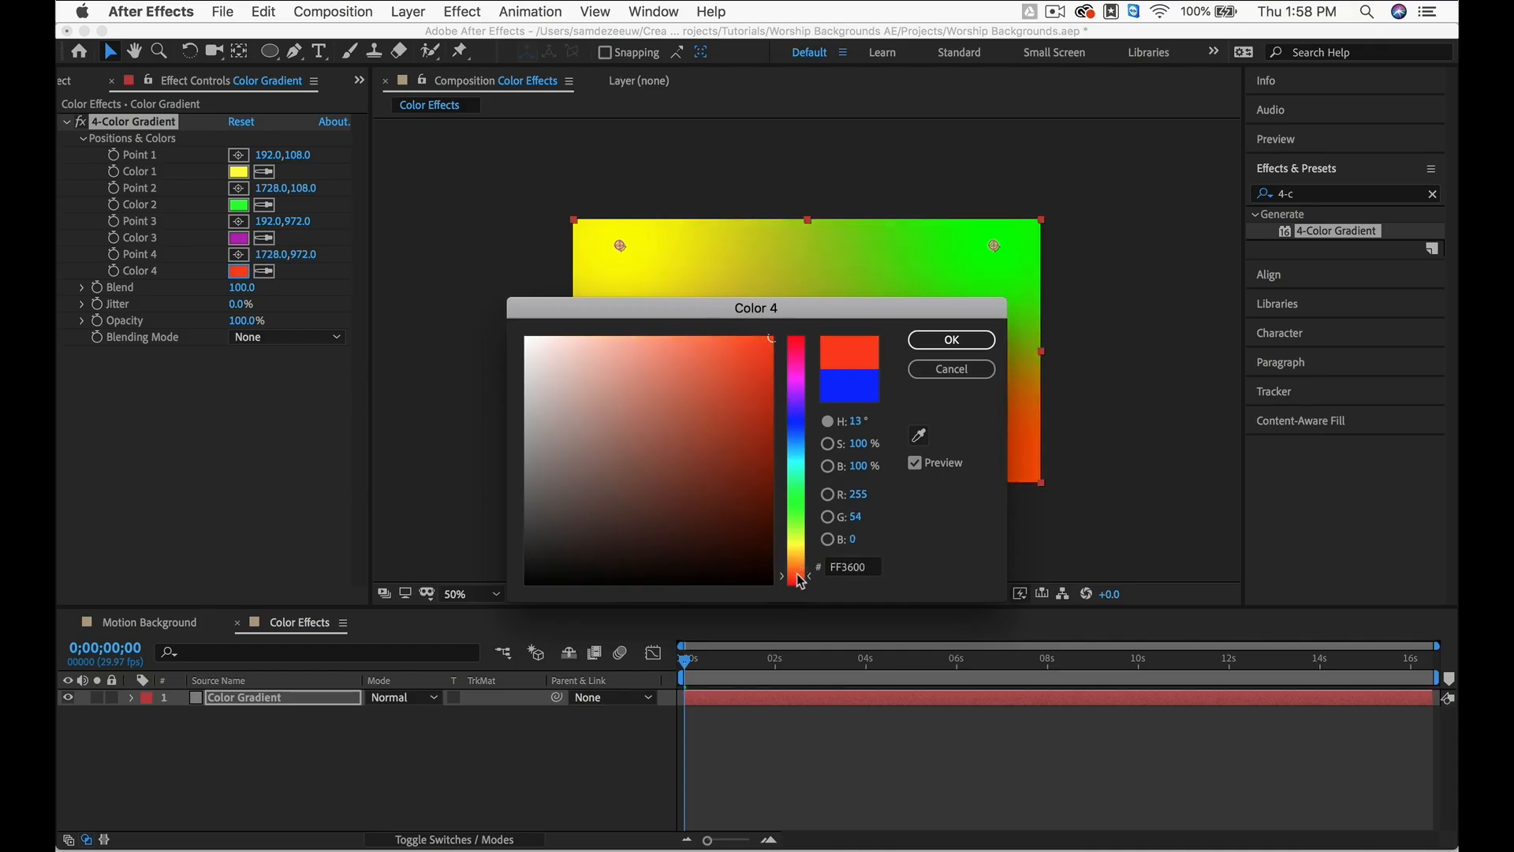
left_click_drag(792, 519, 797, 596)
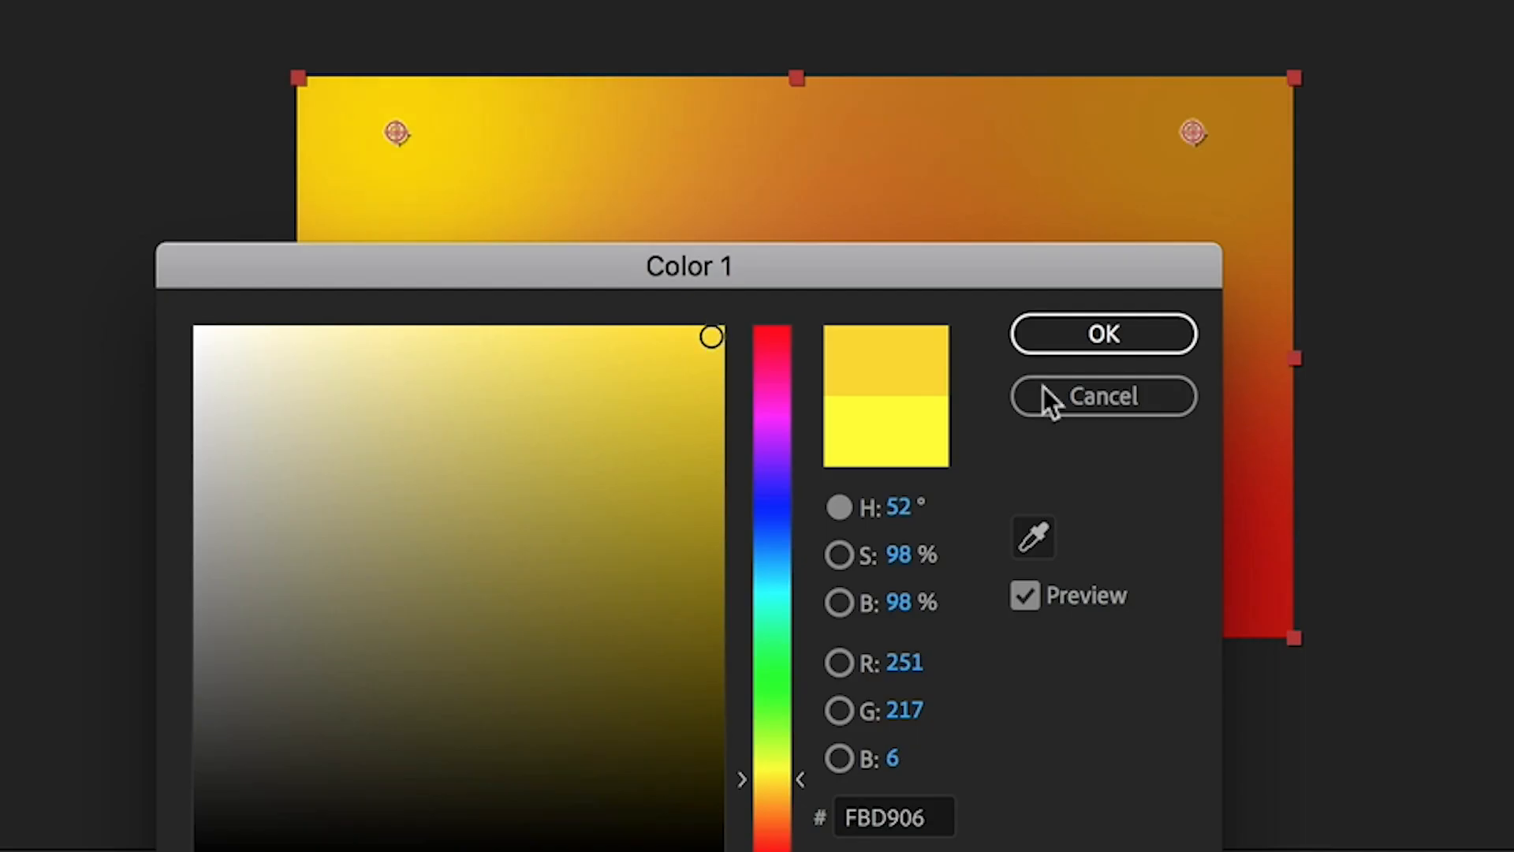
left_click(1148, 325)
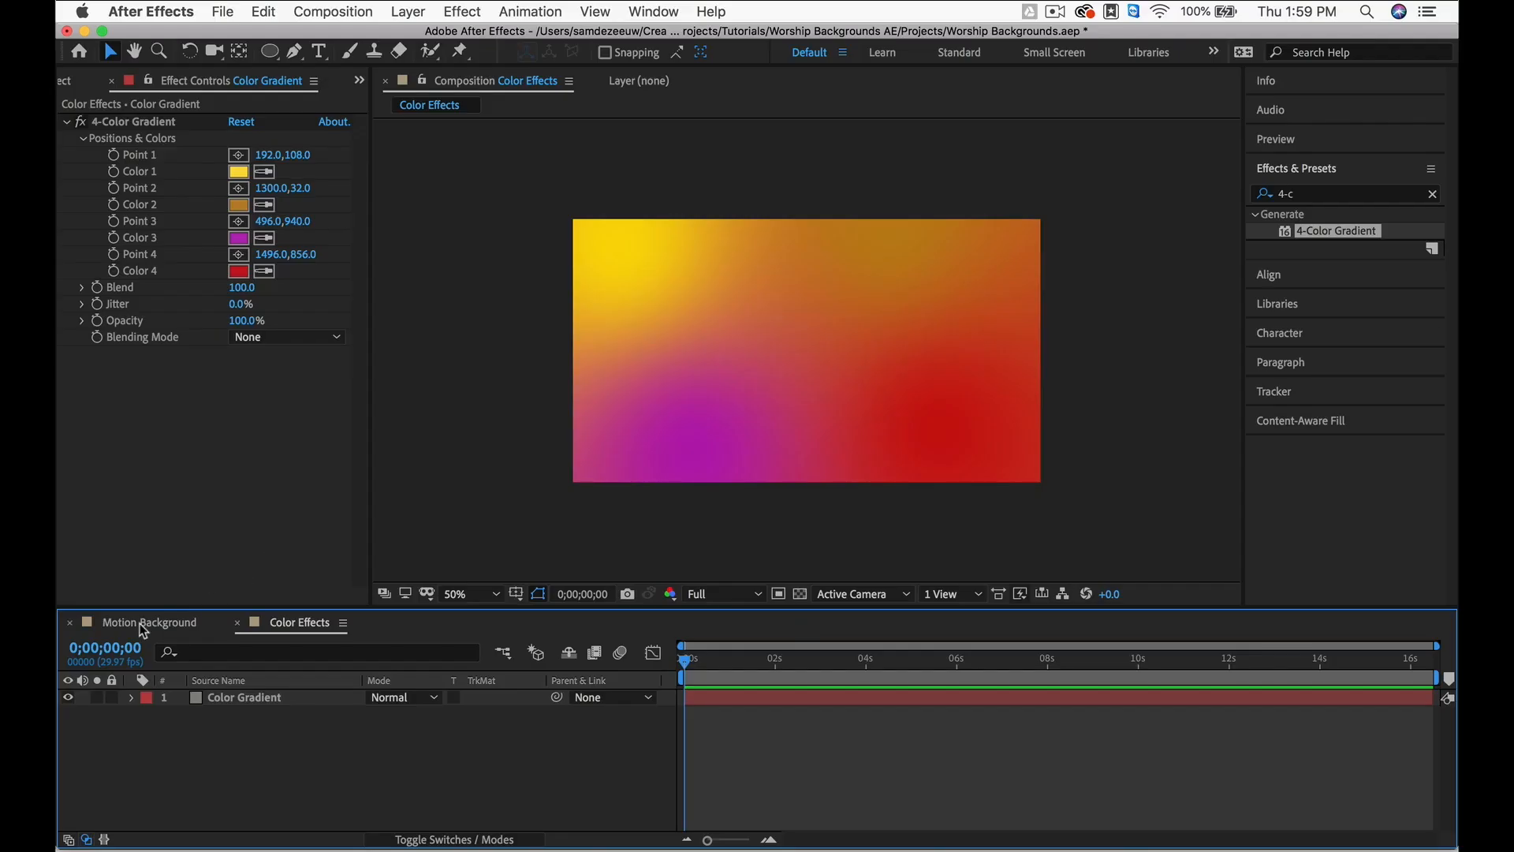
Remove the church window photo layer from the Motion Background composition.
left_click(143, 623)
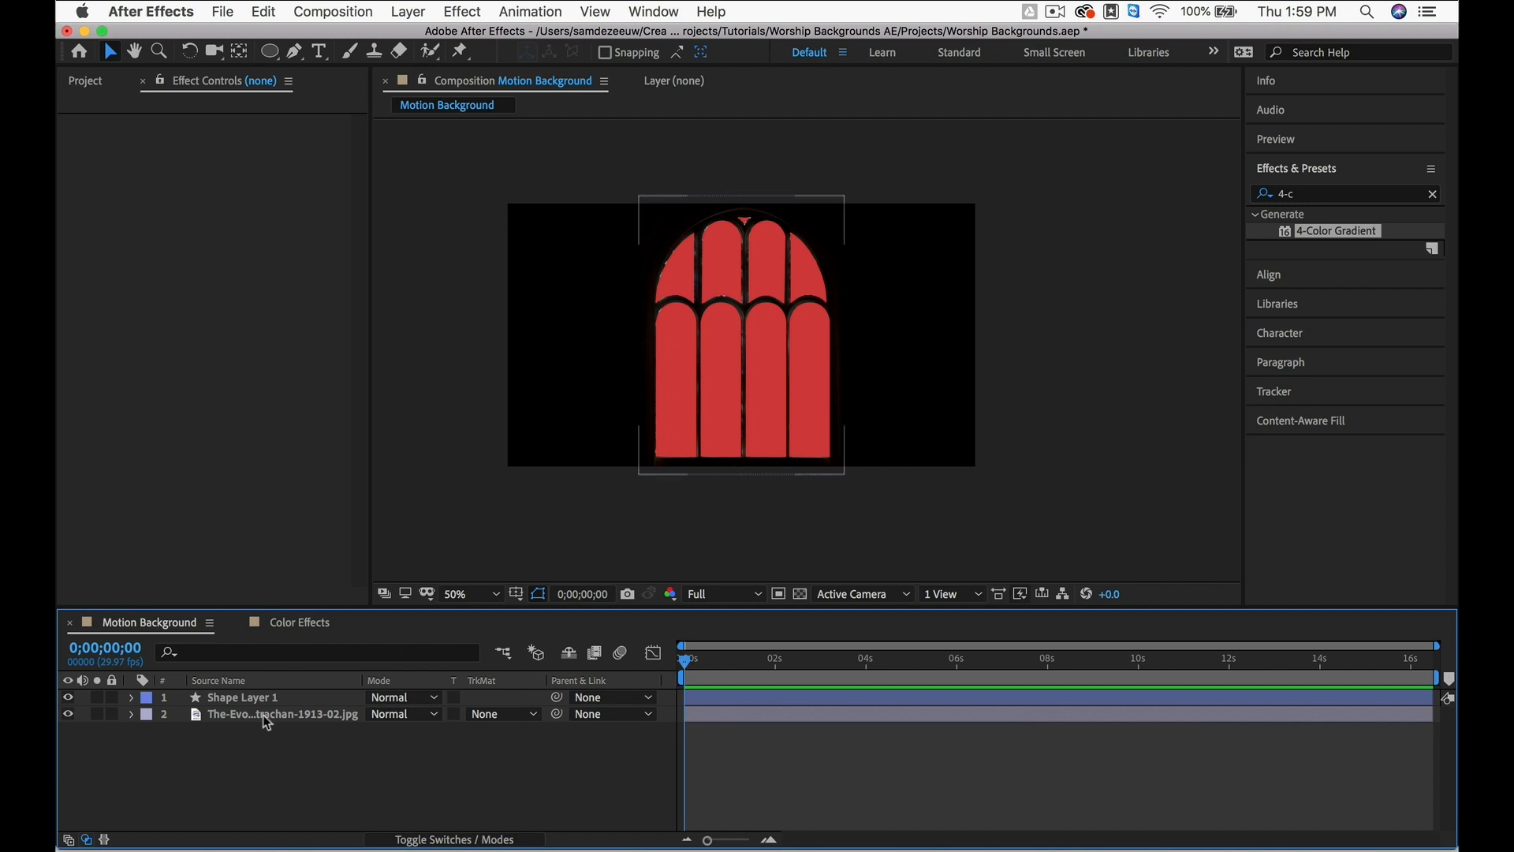
left_click(266, 717)
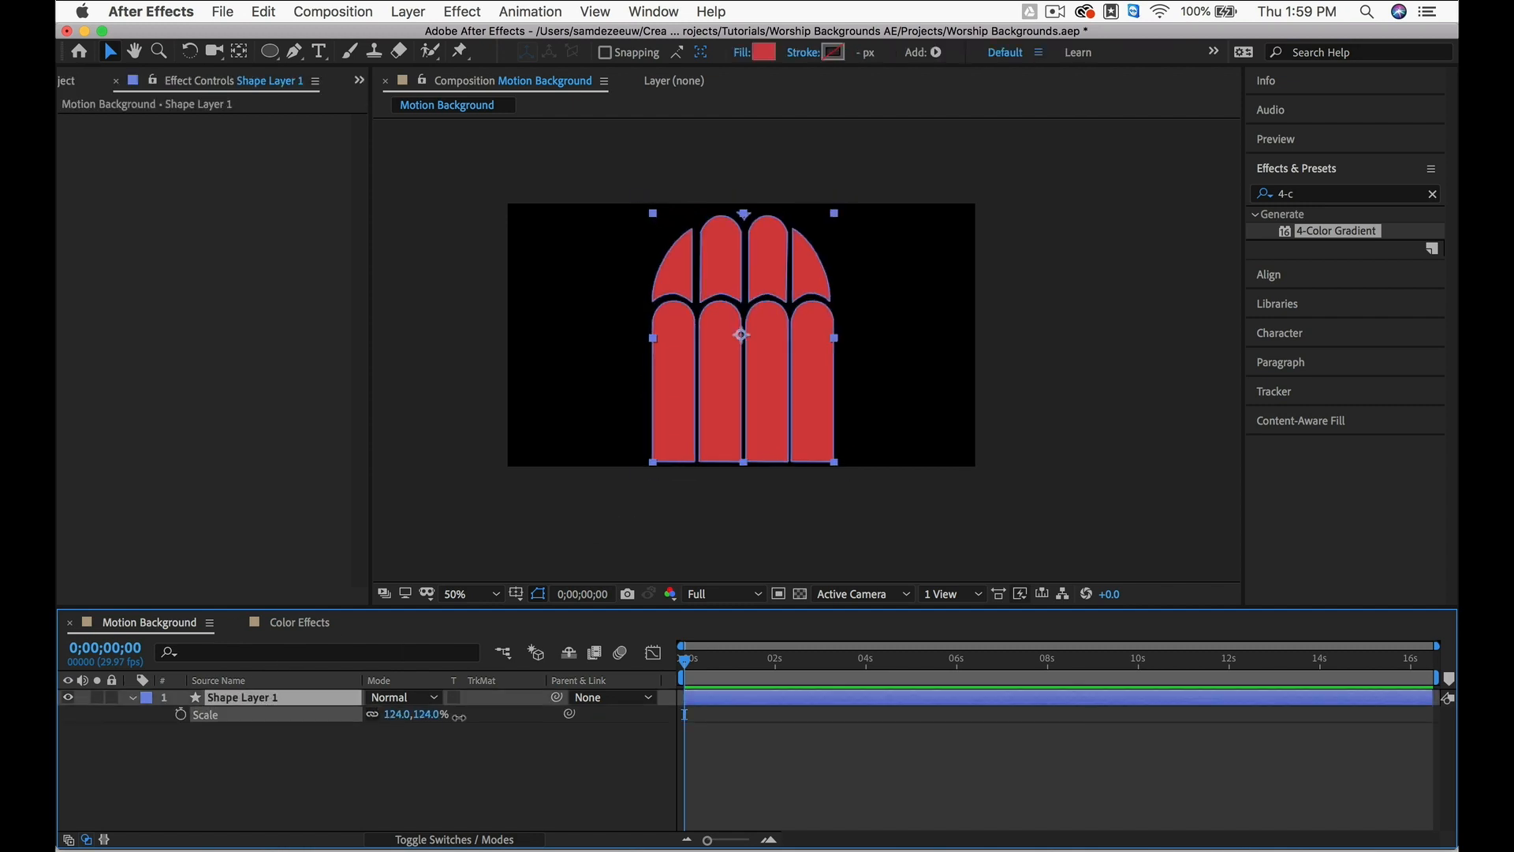
Scale the window shape layer to 221% and move it down so the arches show inside the frame.
left_click_drag(459, 716, 514, 719)
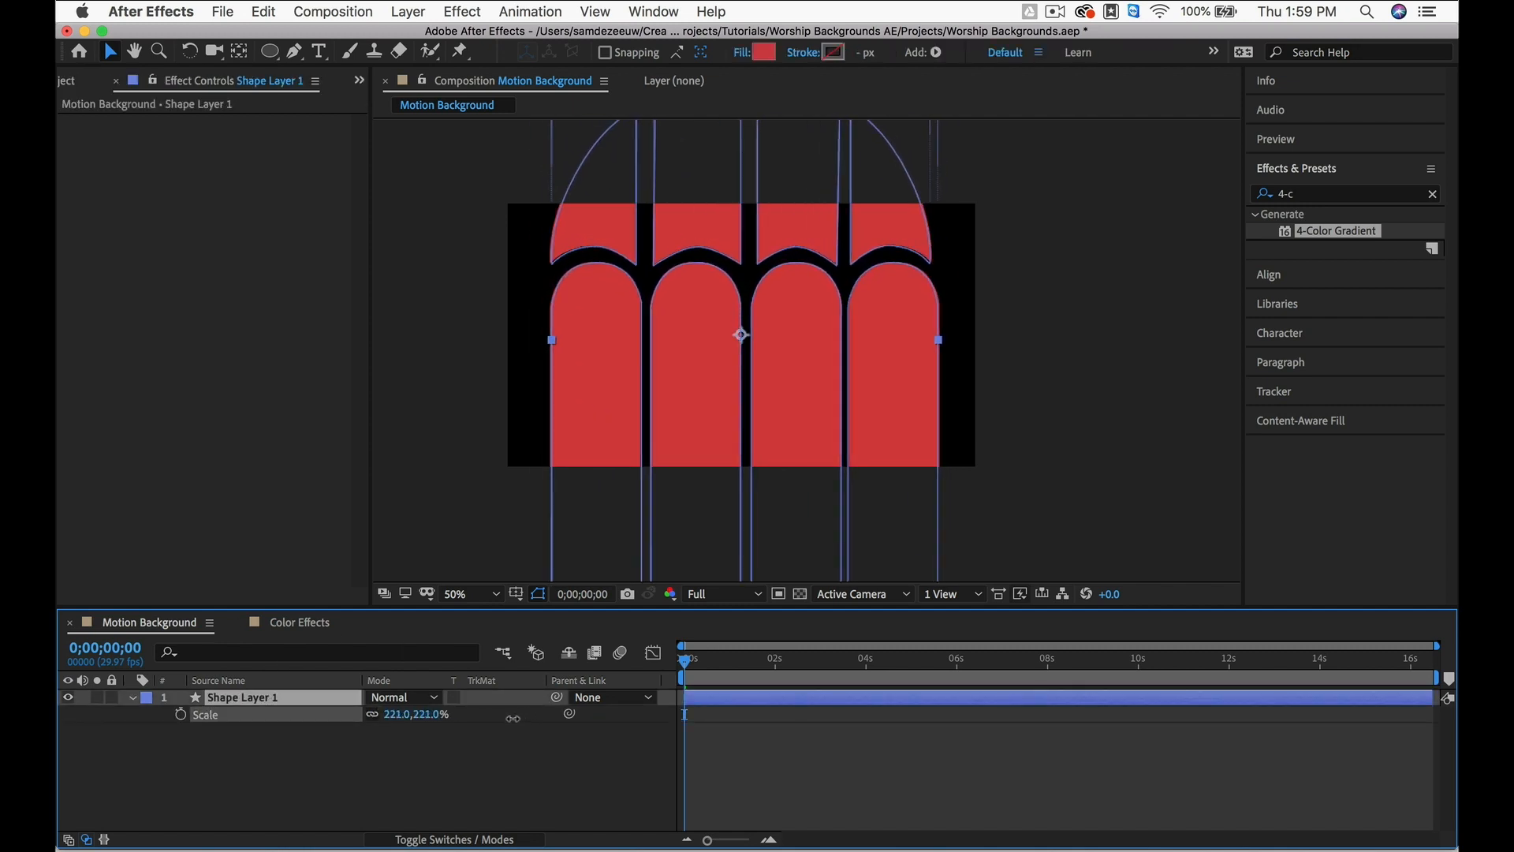
left_click_drag(685, 355, 684, 467)
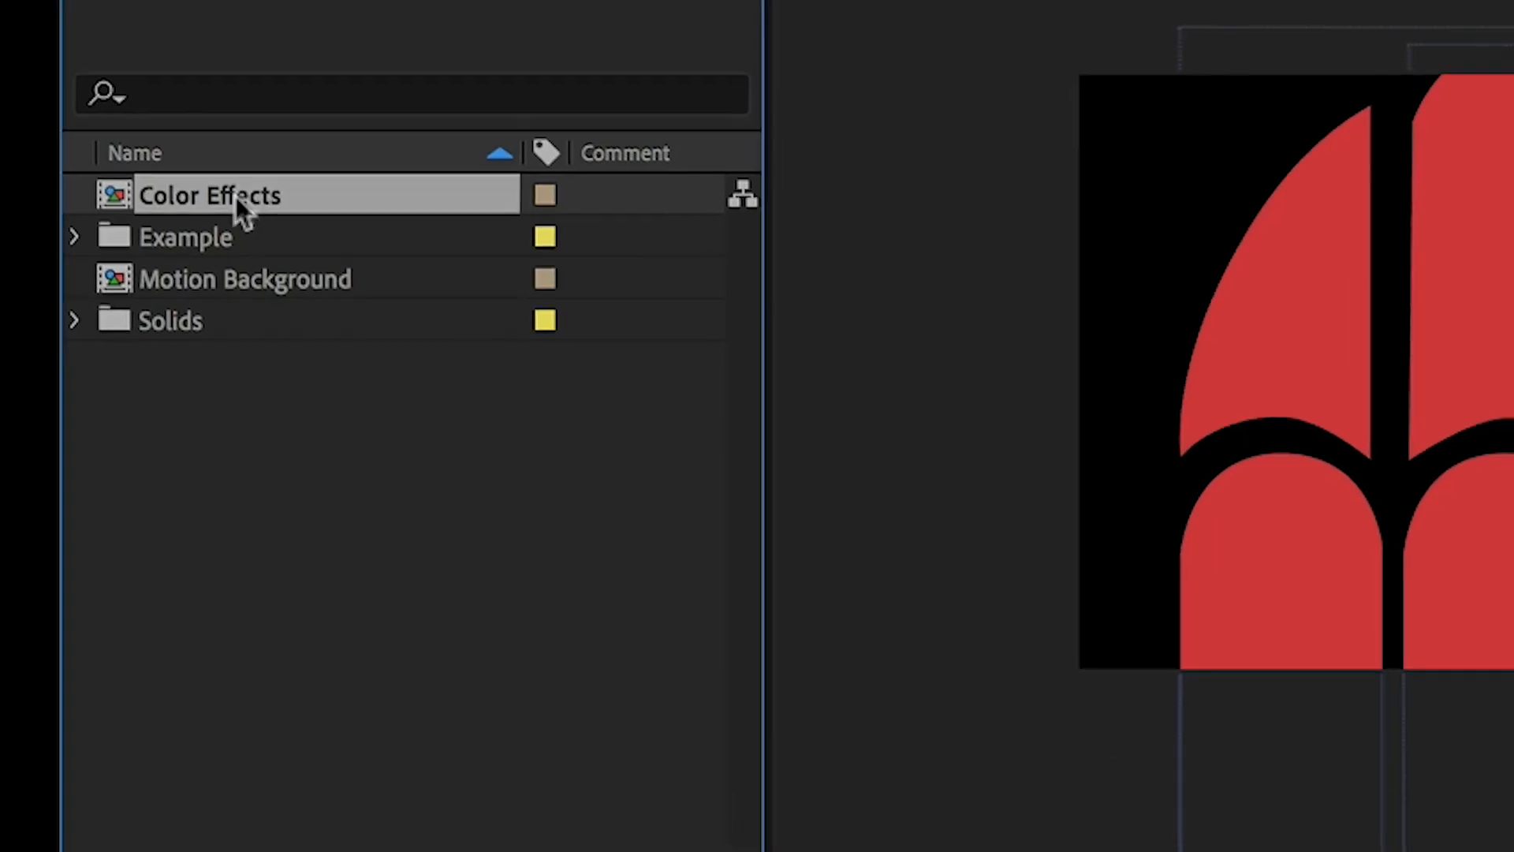
Place the Color Effects composition beneath Shape Layer 1 and set its track matte to Alpha Matte "Shape Layer 1".
left_click_drag(237, 210, 901, 740)
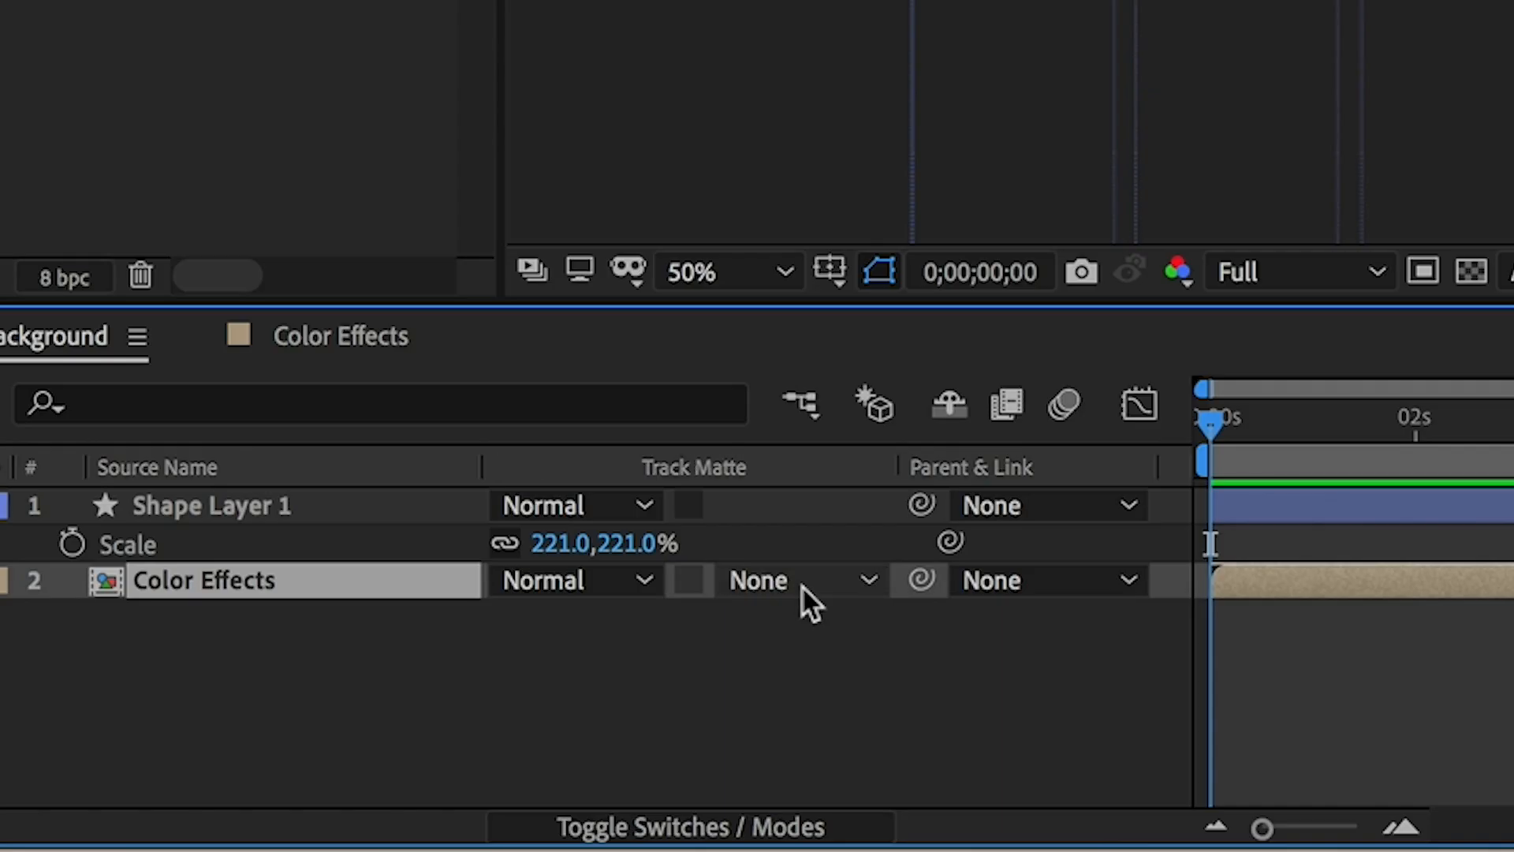
left_click(802, 584)
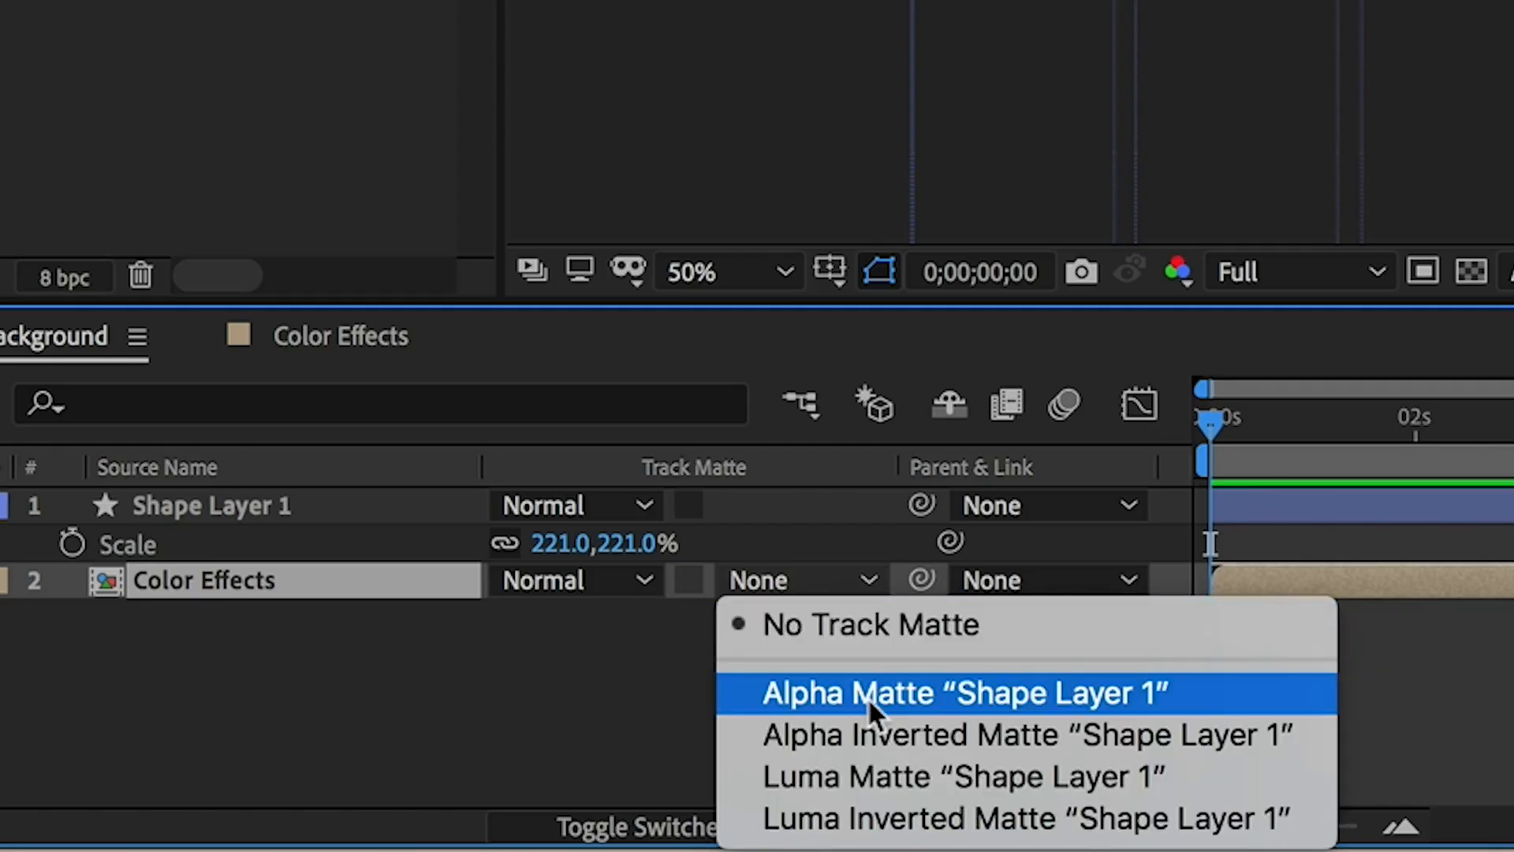
left_click(867, 697)
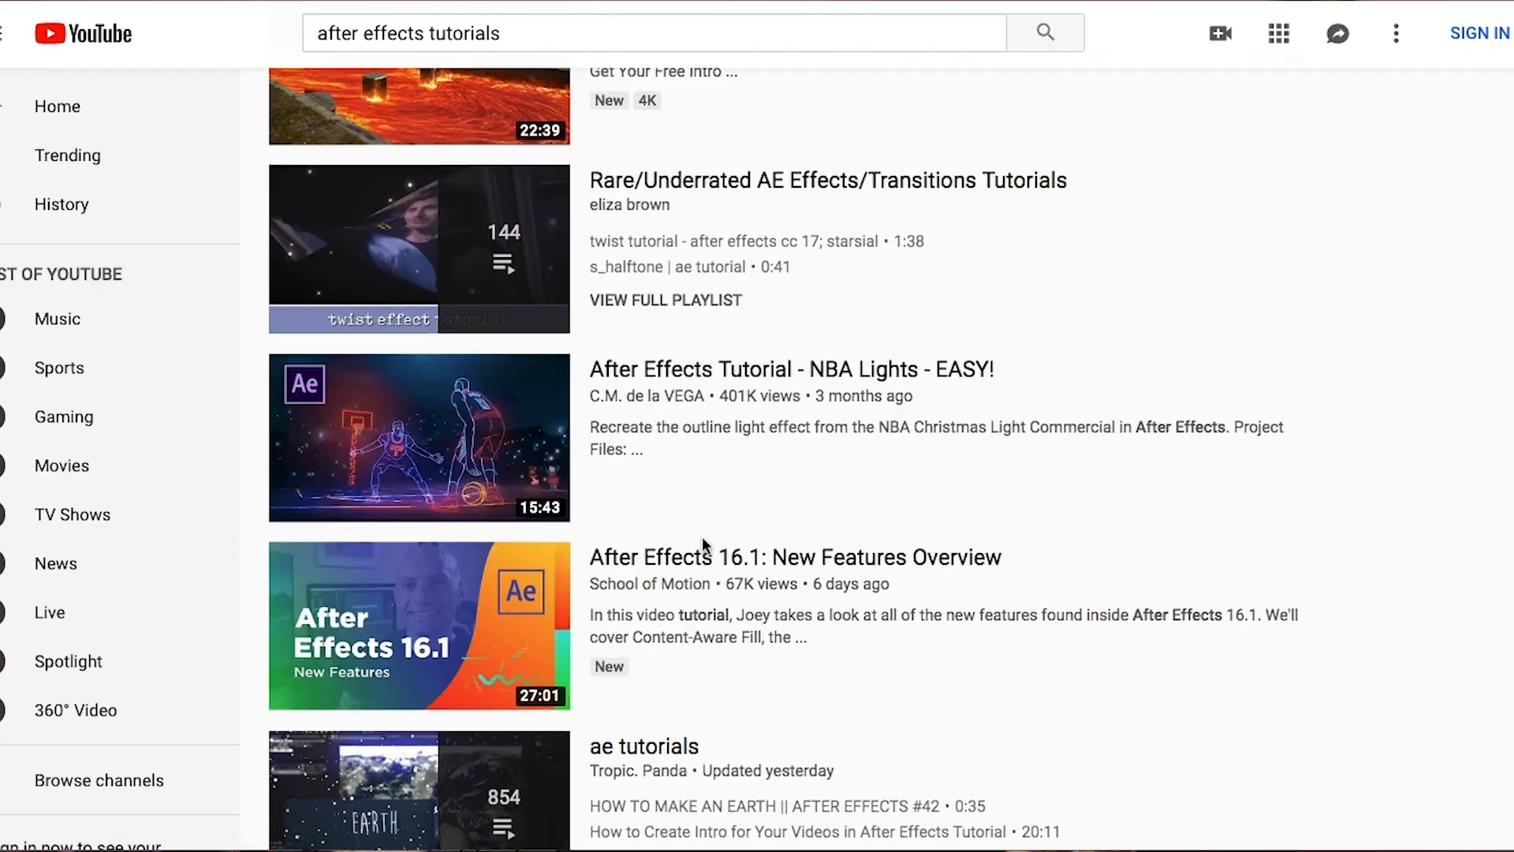
Switch to YouTube and browse the search results for after effects tutorials.
scroll(704, 548, "down", 20)
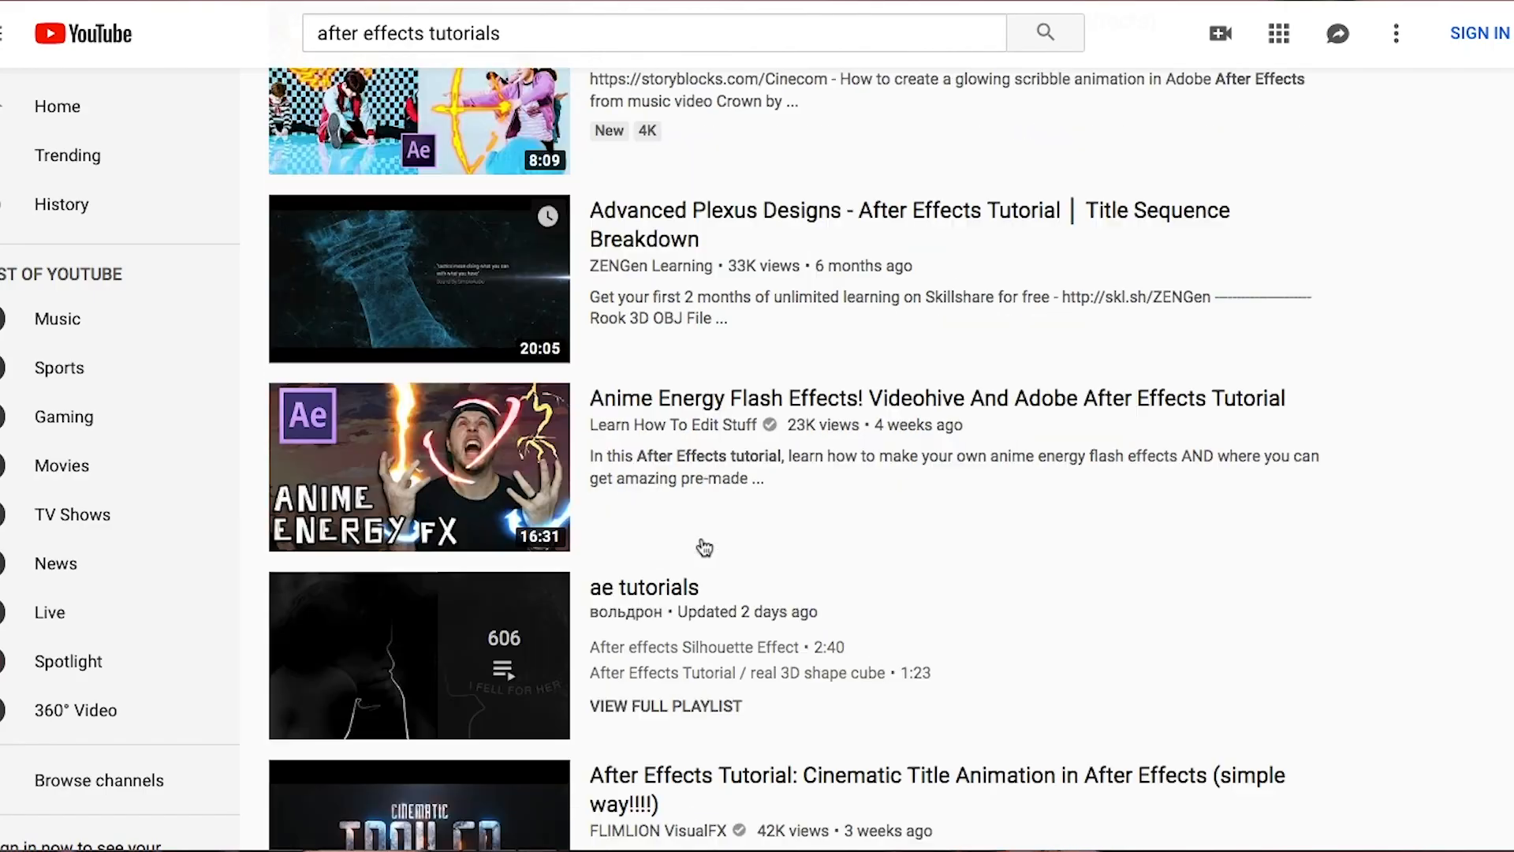
scroll(704, 548, "down", 20)
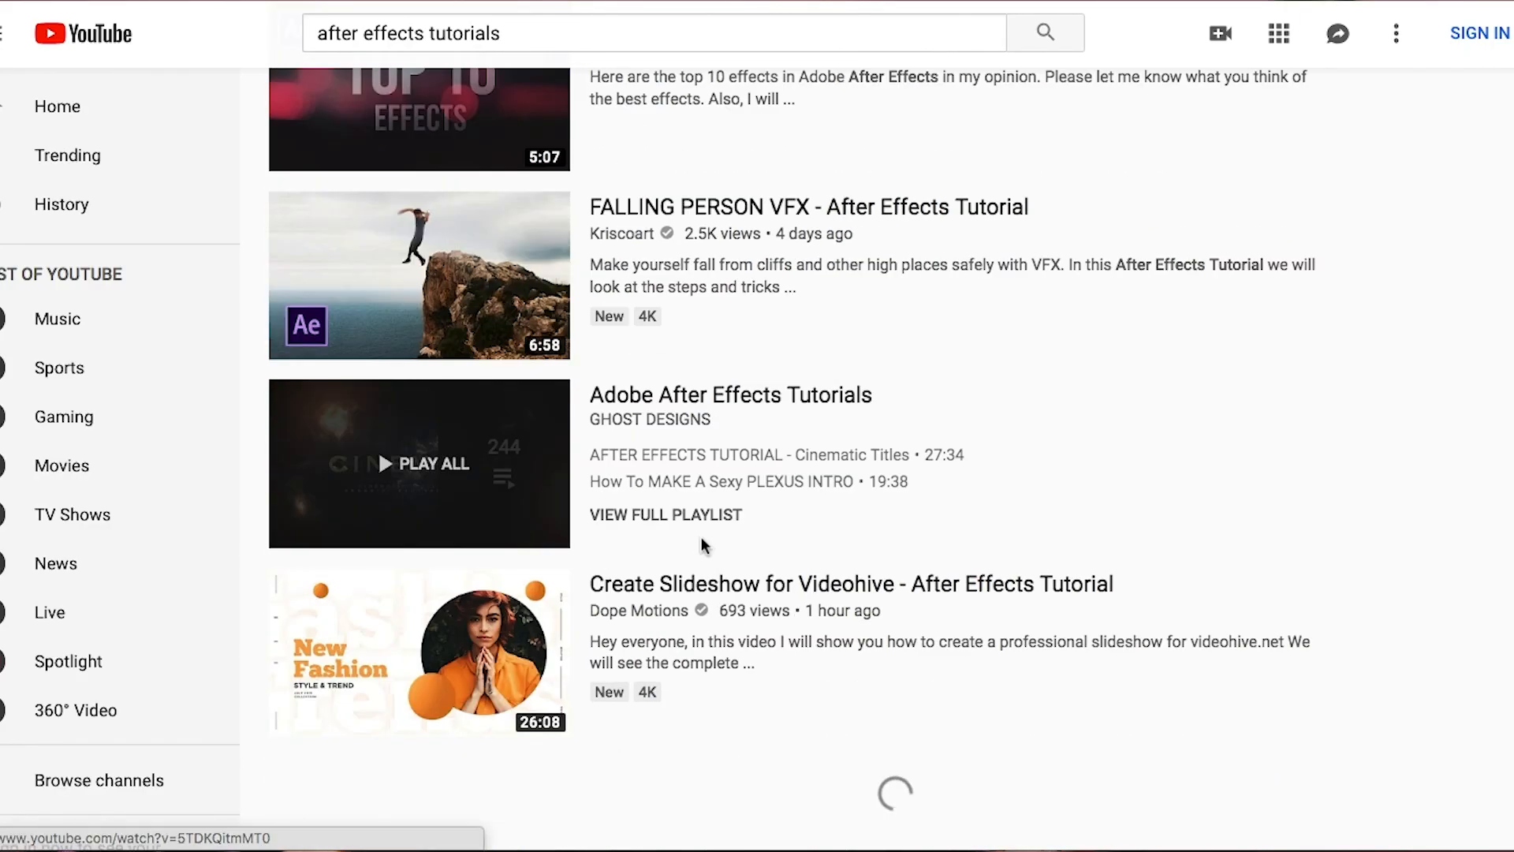
scroll(703, 543, "down", 15)
scroll(740, 466, "up", 10)
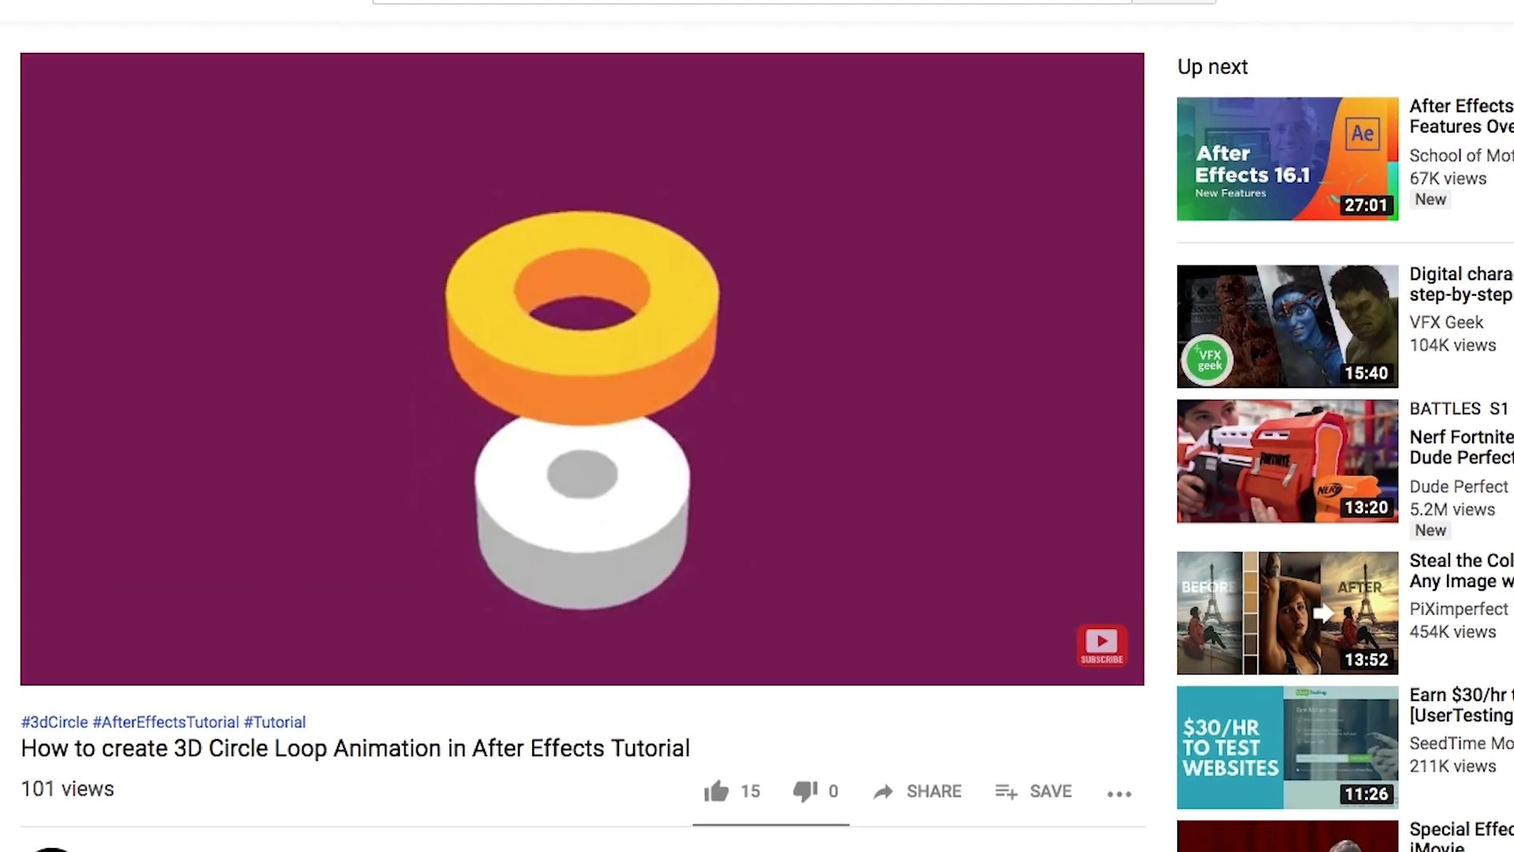
scroll(690, 558, "up", 8)
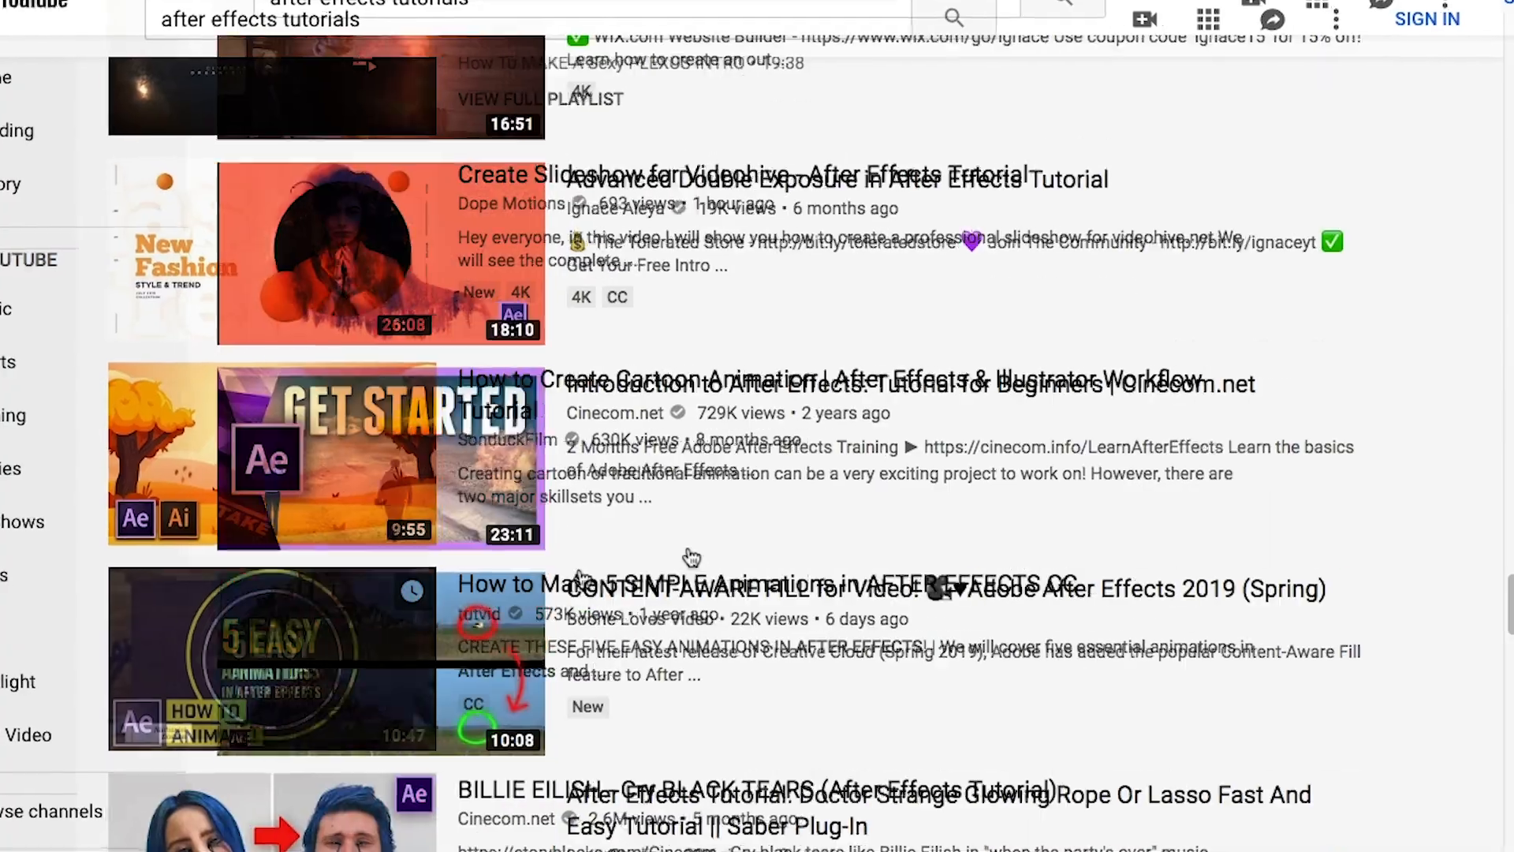
scroll(646, 487, "down", 8)
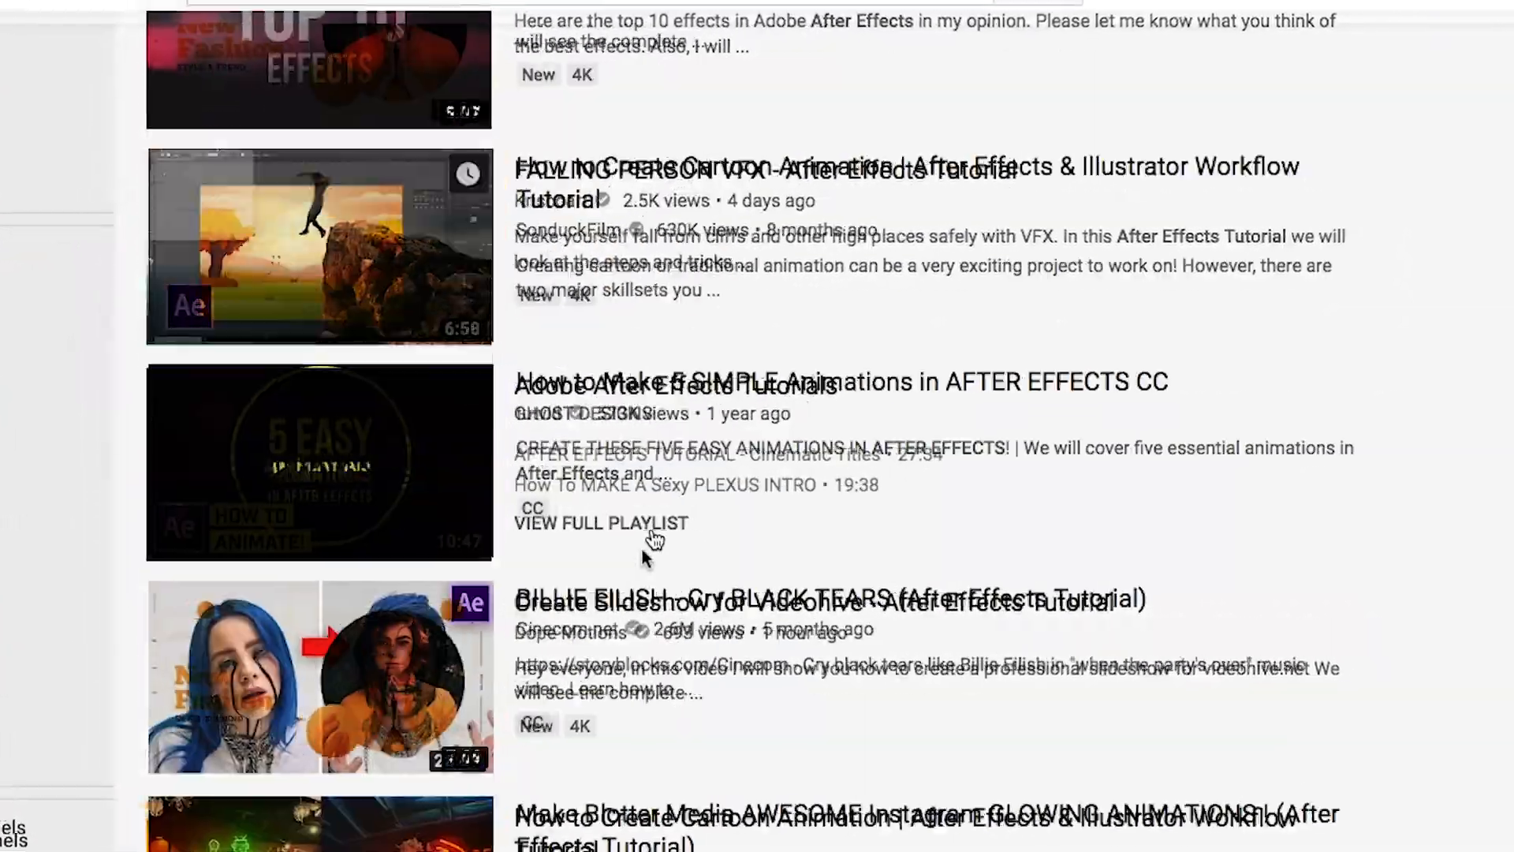
scroll(655, 540, "down", 10)
scroll(646, 557, "up", 5)
scroll(654, 541, "down", 3)
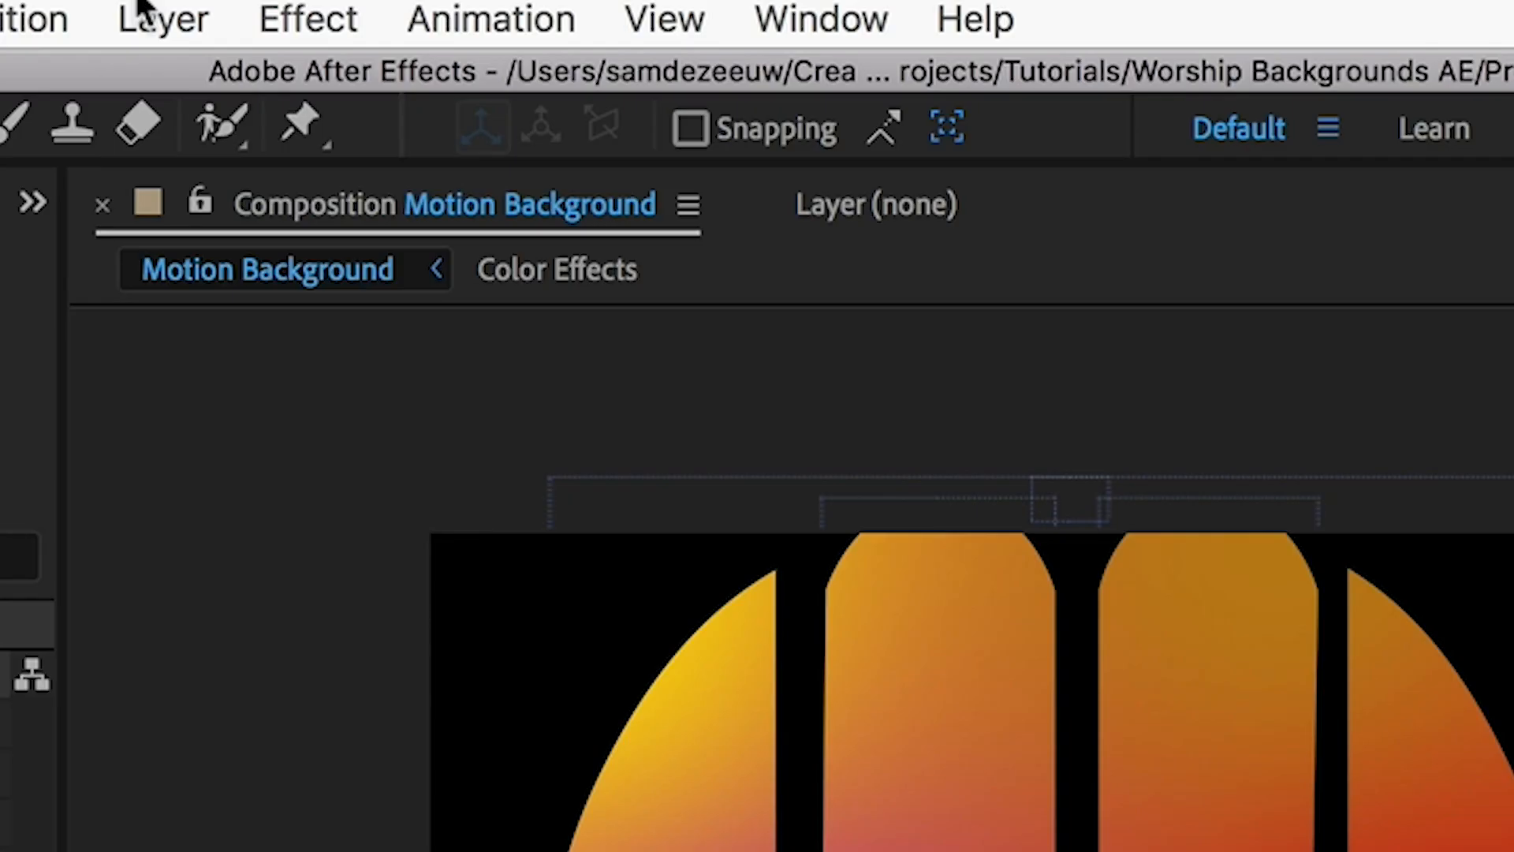
Add an adjustment layer above the window shape in Motion Background and apply the CC Ball Action effect to it.
left_click(145, 16)
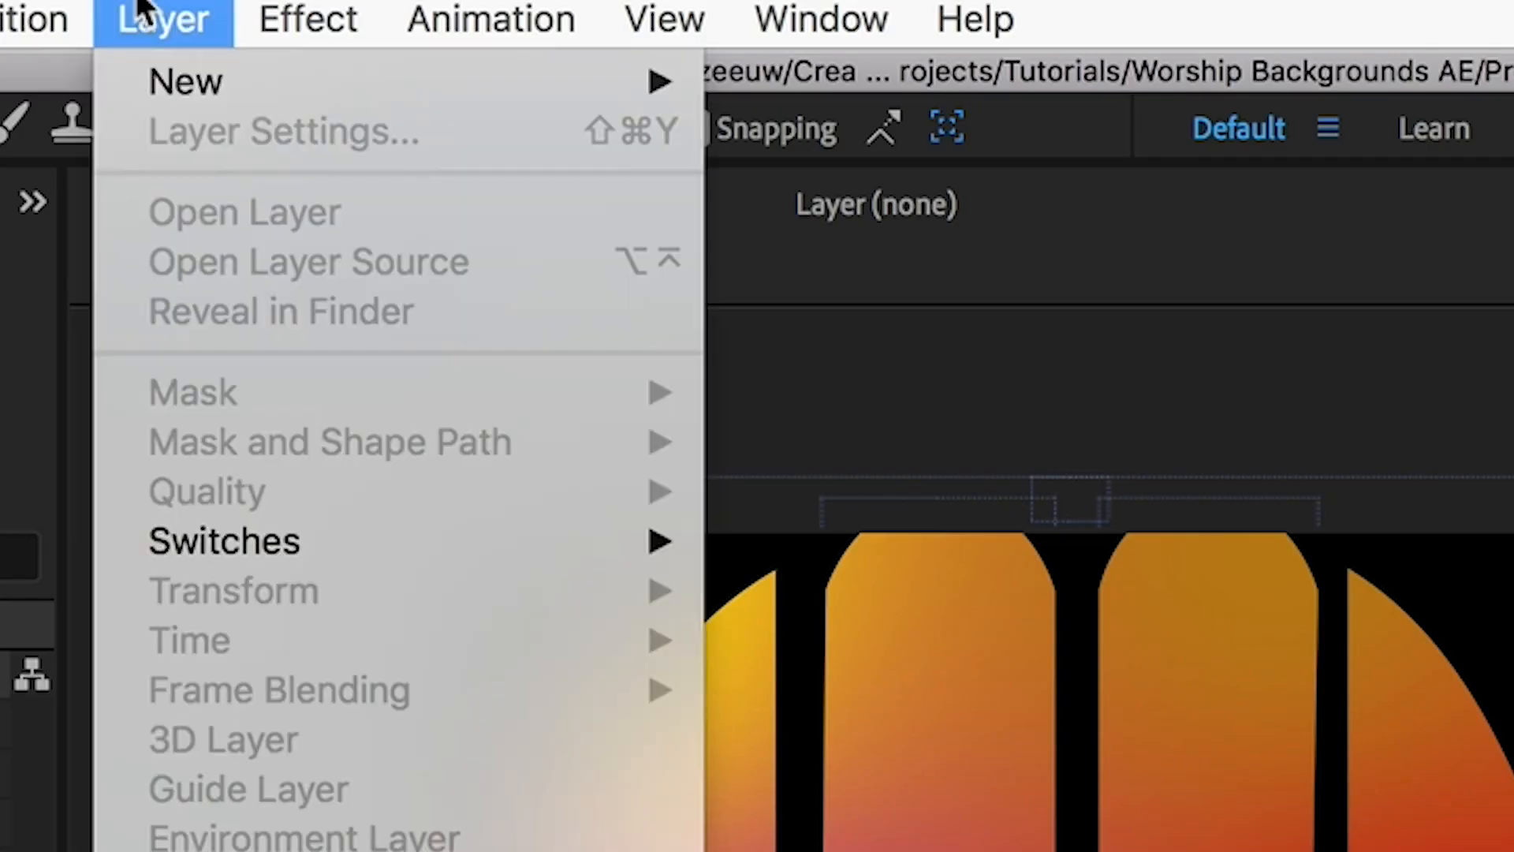
mouse_move(201, 83)
left_click(956, 394)
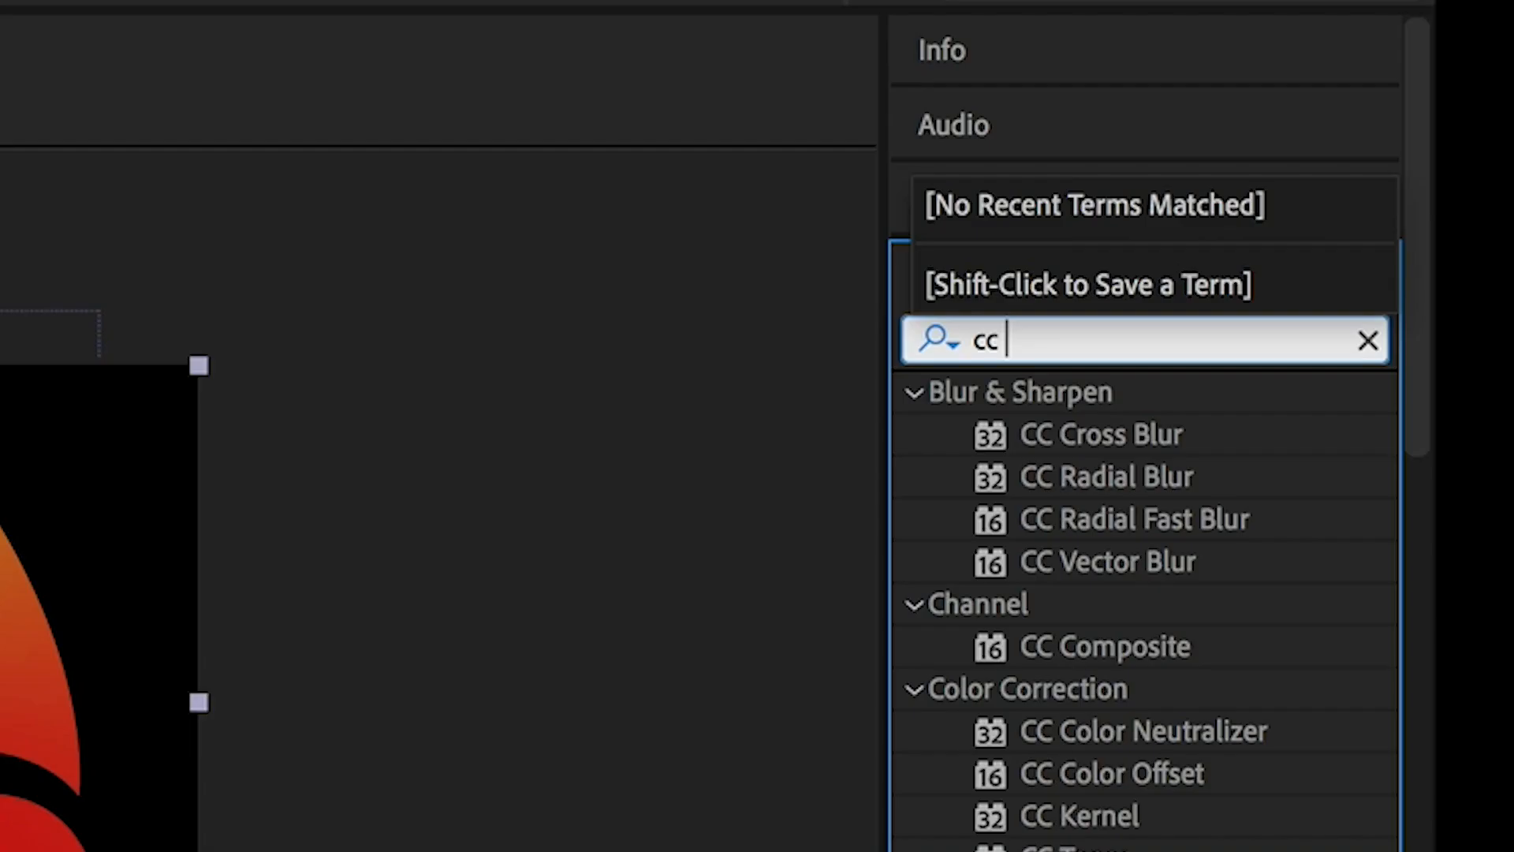
type("ball a")
left_click(1166, 439)
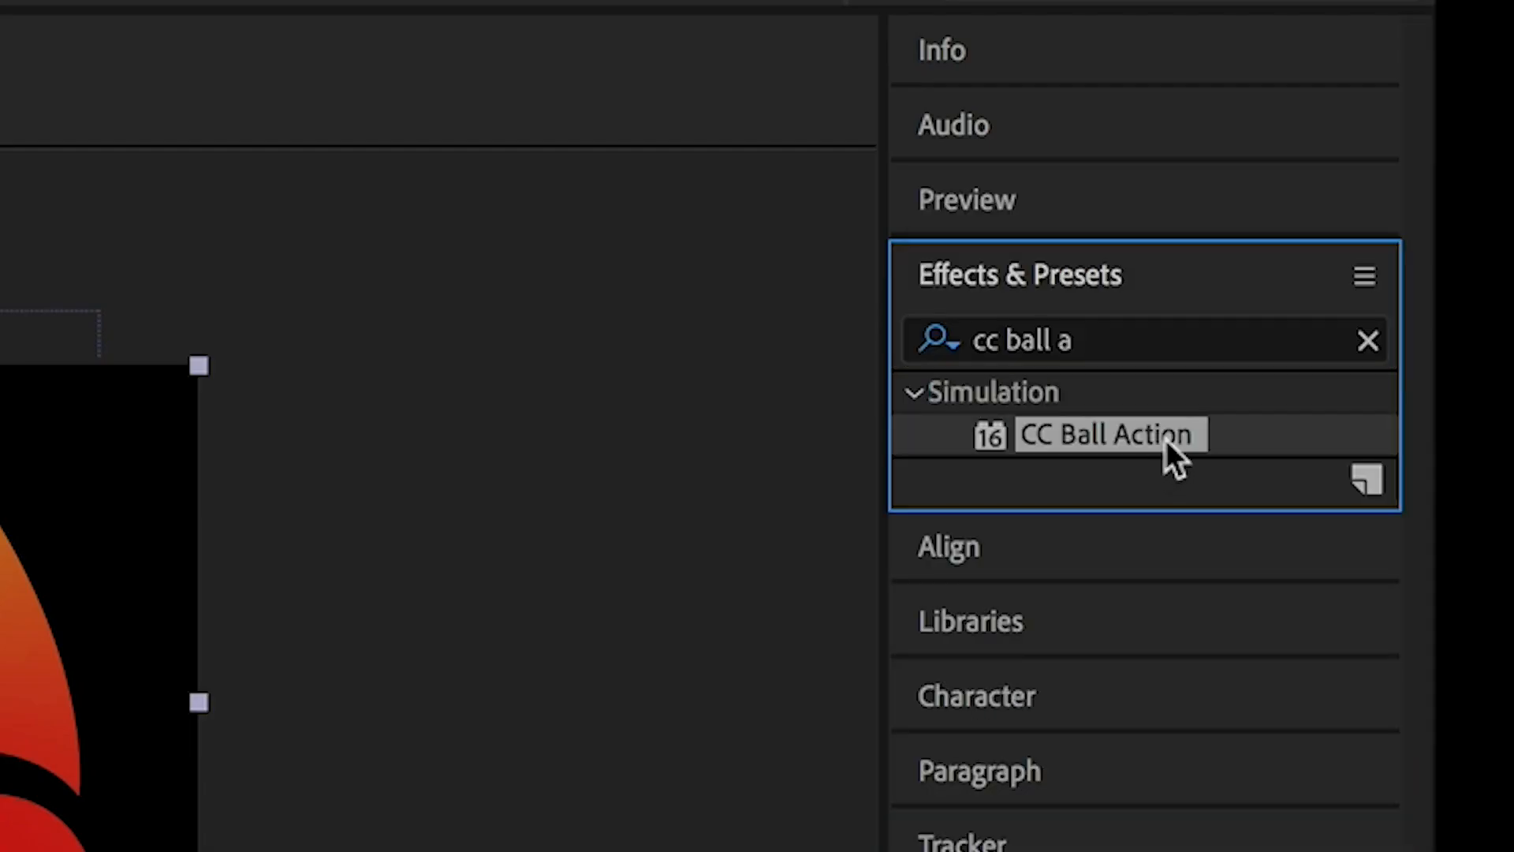
left_click_drag(1166, 440, 639, 562)
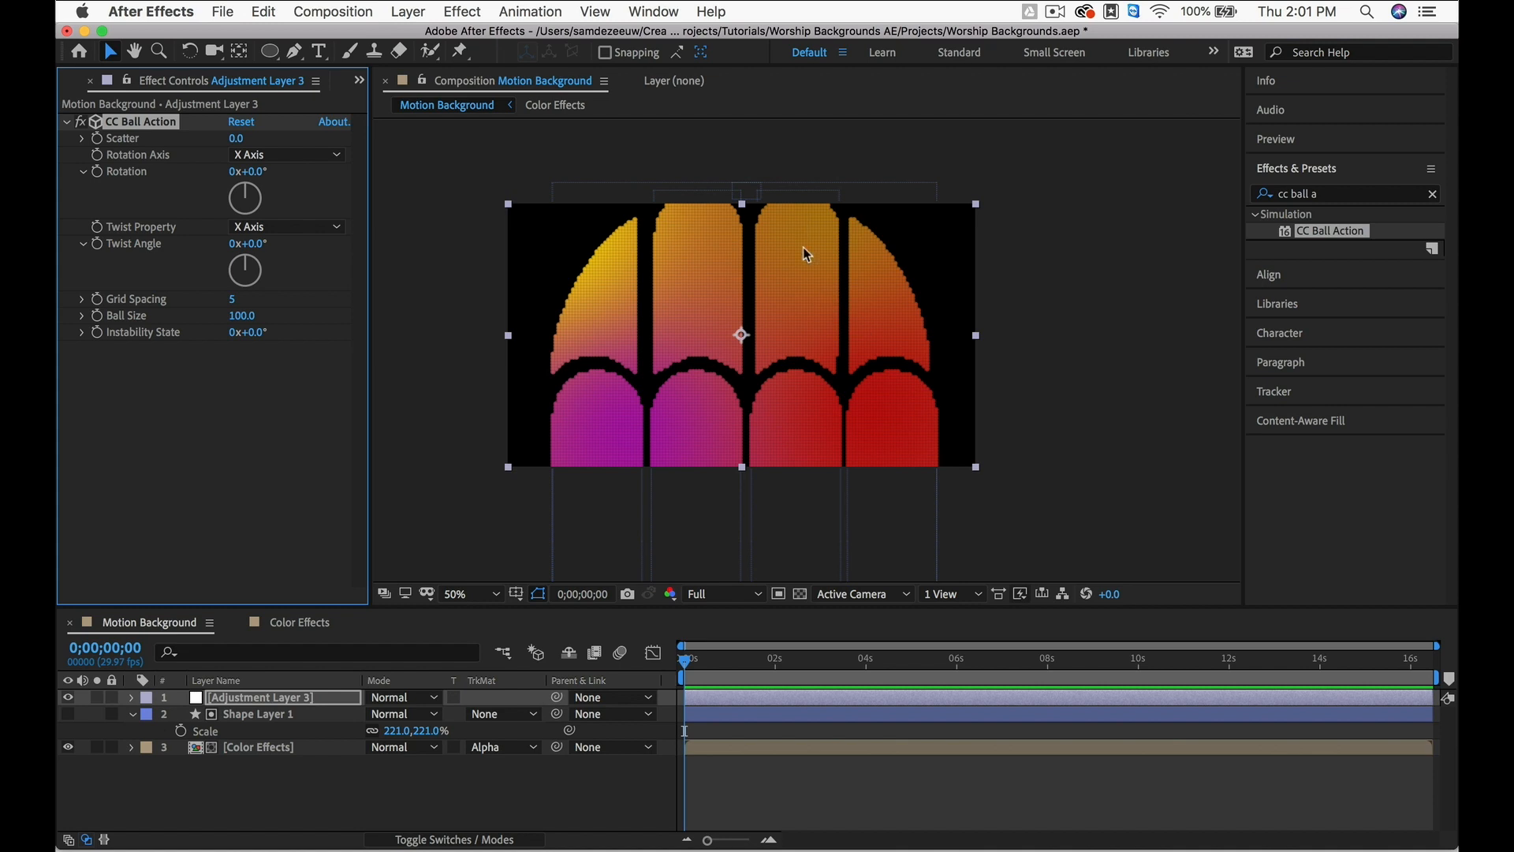
Try a CC Ball Action Scatter value of 95 on the adjustment layer.
key("period")
left_click_drag(555, 337, 783, 444)
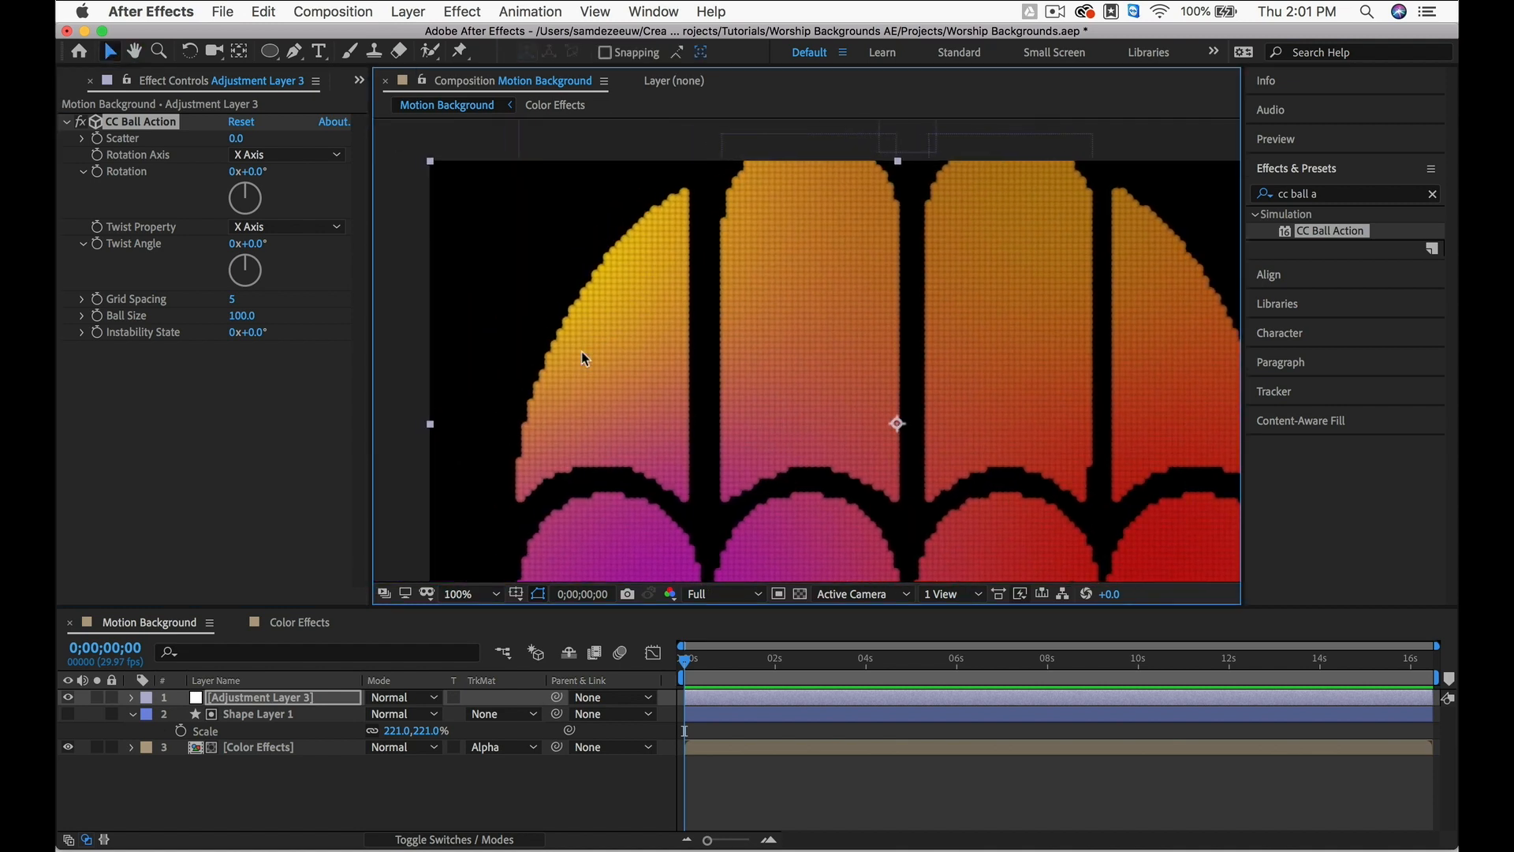
key("period")
left_click_drag(534, 338, 926, 350)
key("period")
key("comma")
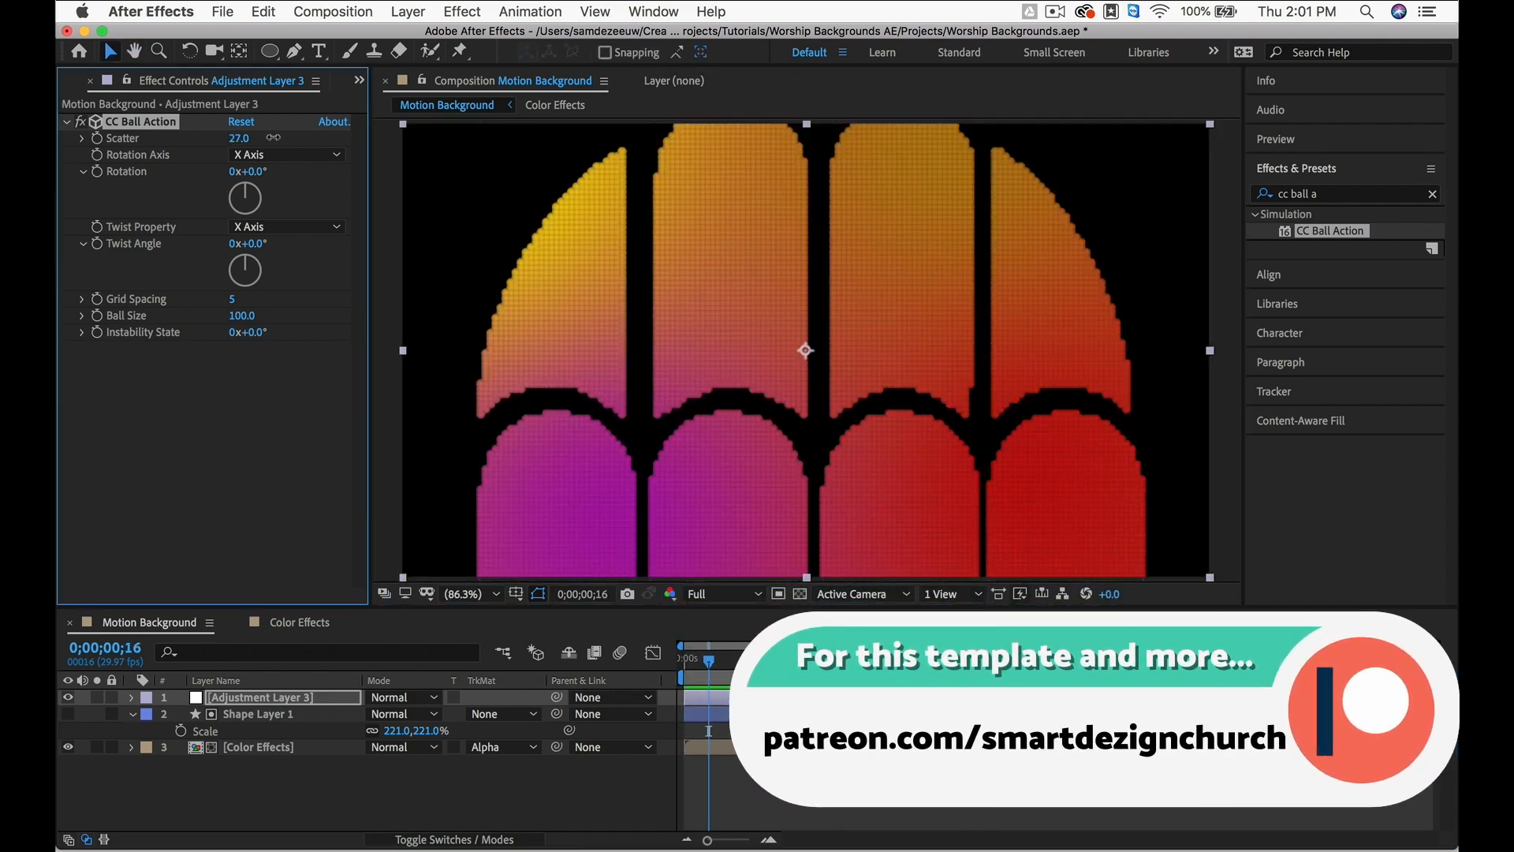
left_click_drag(240, 139, 289, 140)
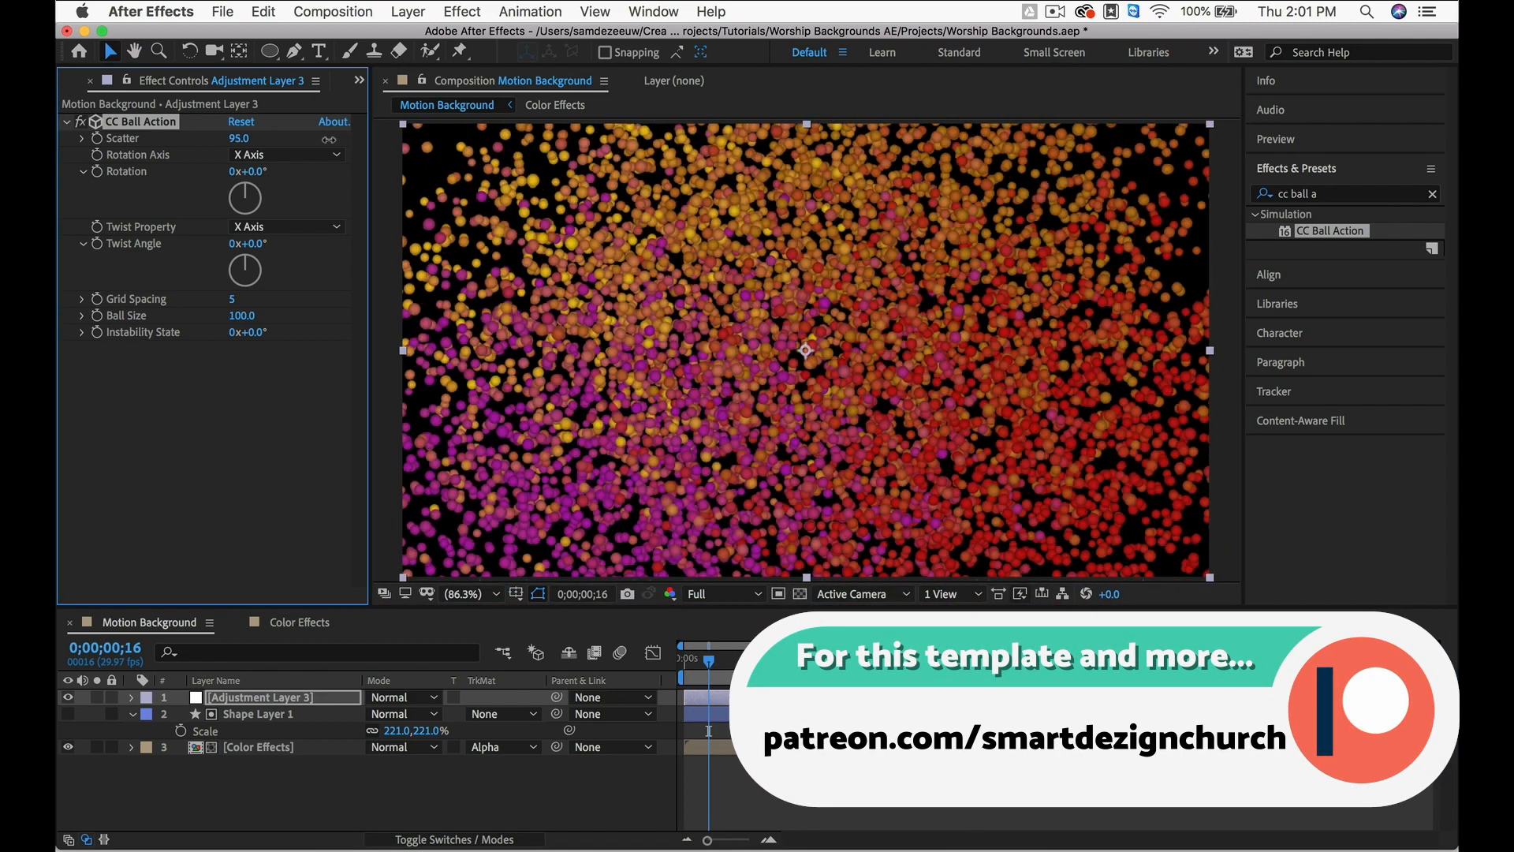
Set the CC Ball Action Grid Spacing to 14 and Ball Size to 84.
left_click(233, 299)
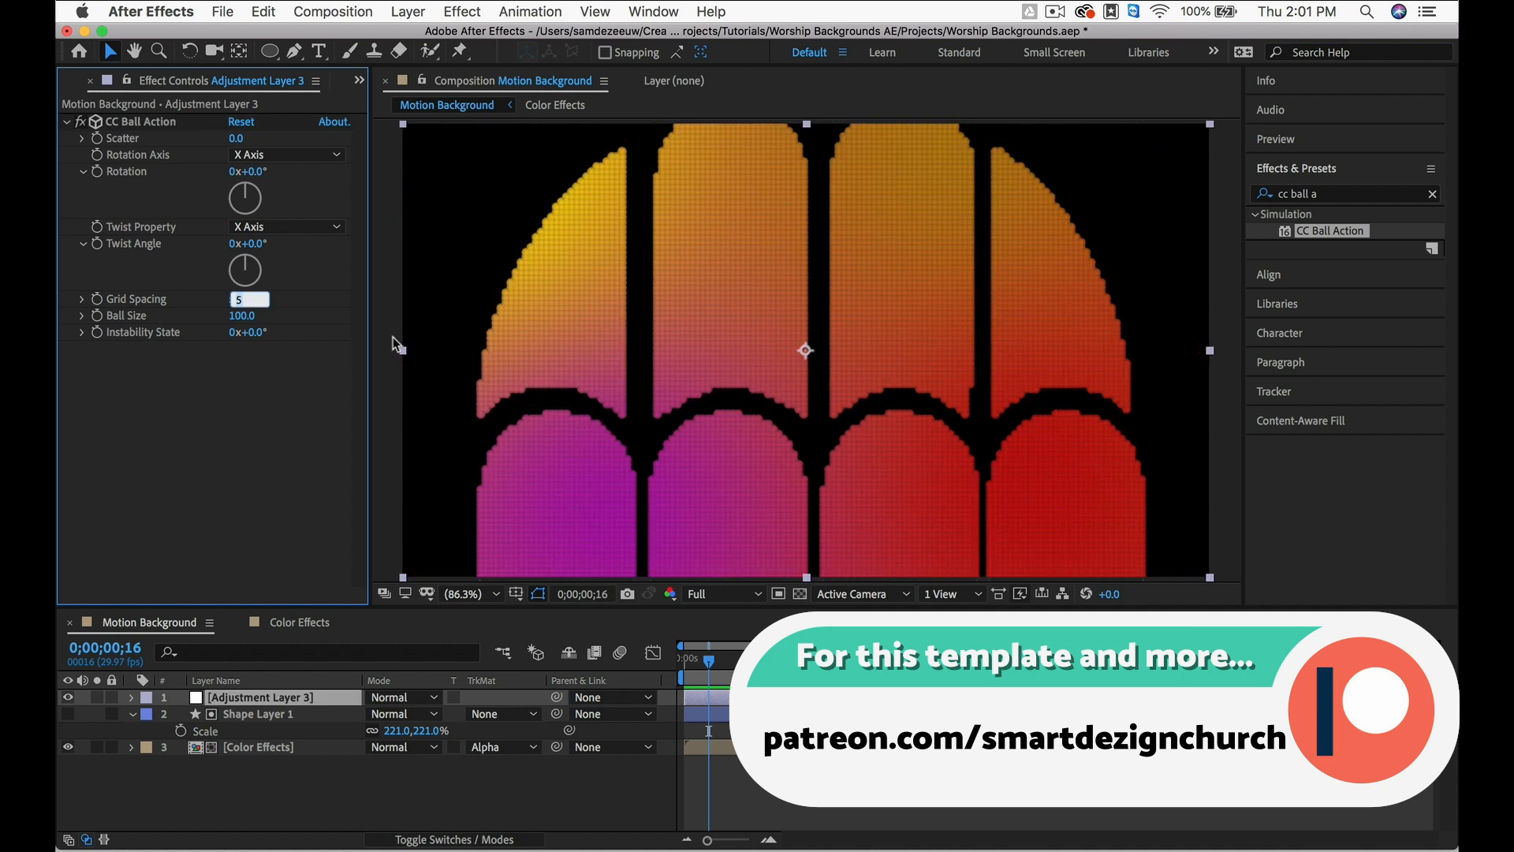
type("14")
key("Return")
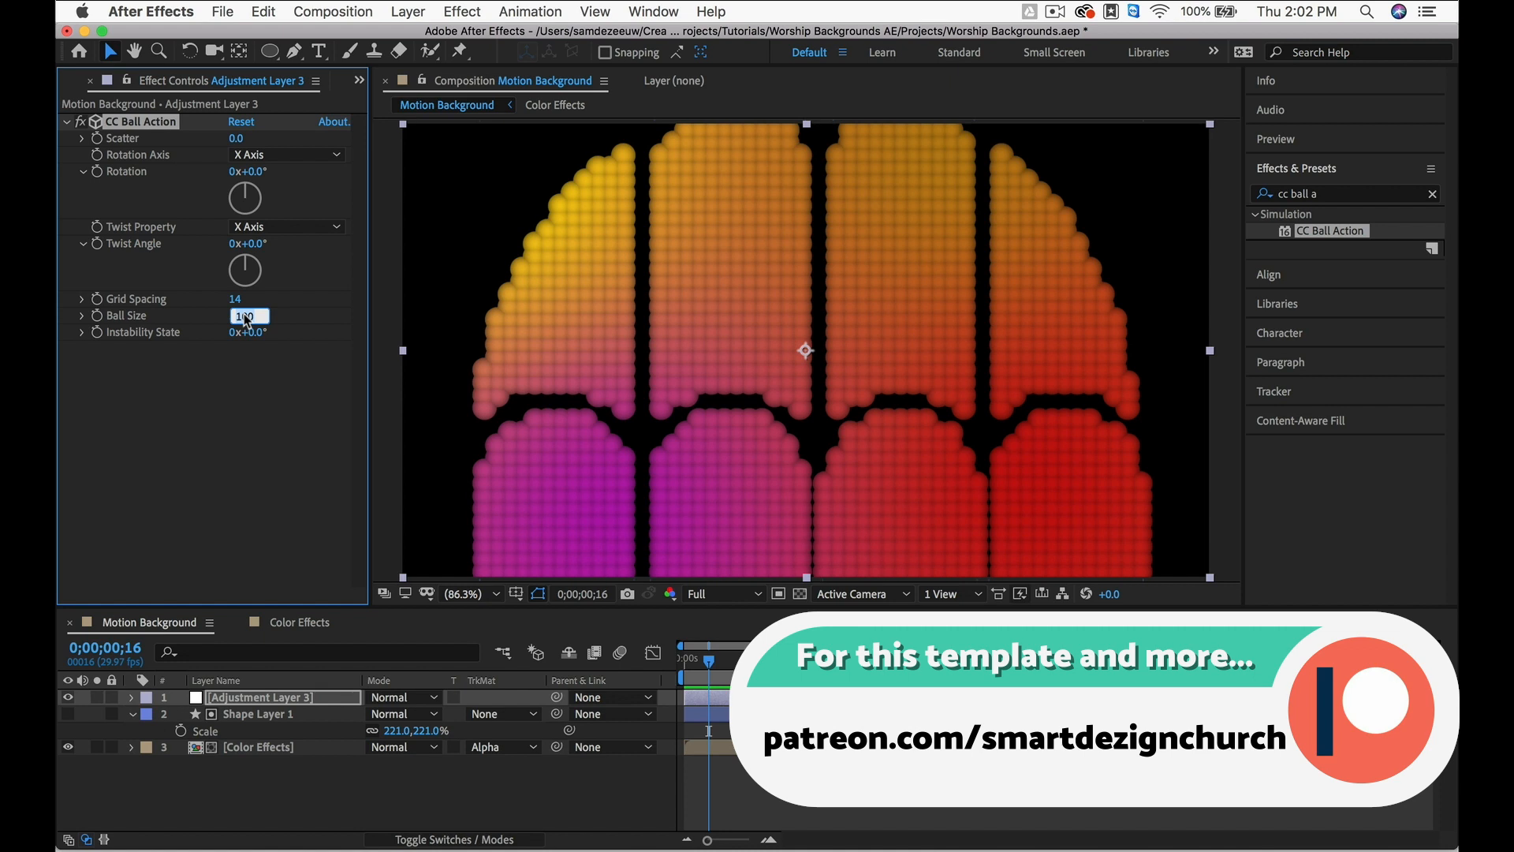
key("Return")
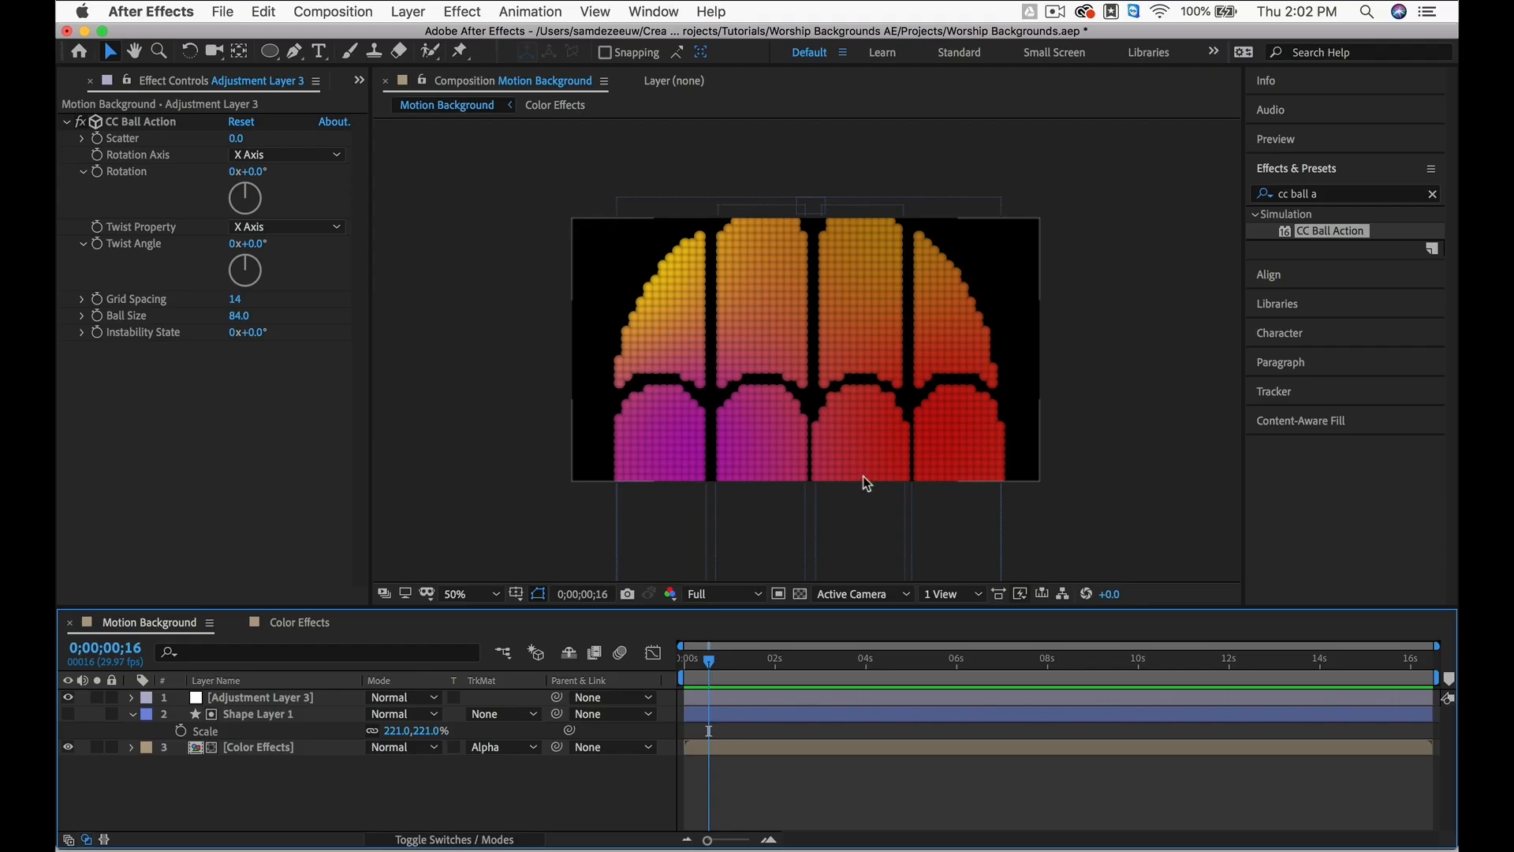
In the Color Effects composition, apply the Turbulent Noise effect to a solid layer named Noise above Color Gradient.
left_click(297, 627)
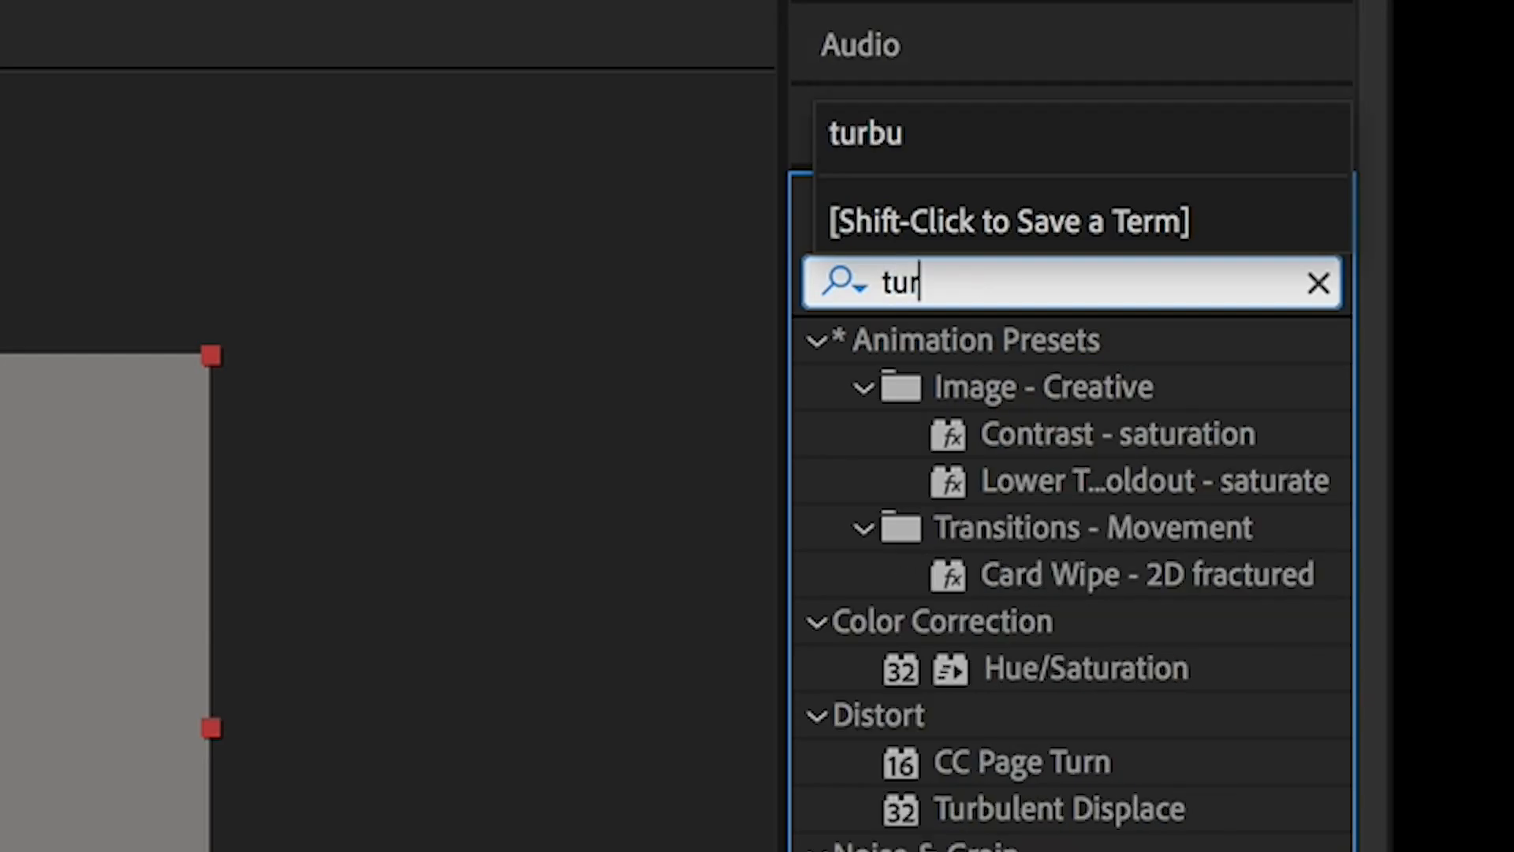
type("b")
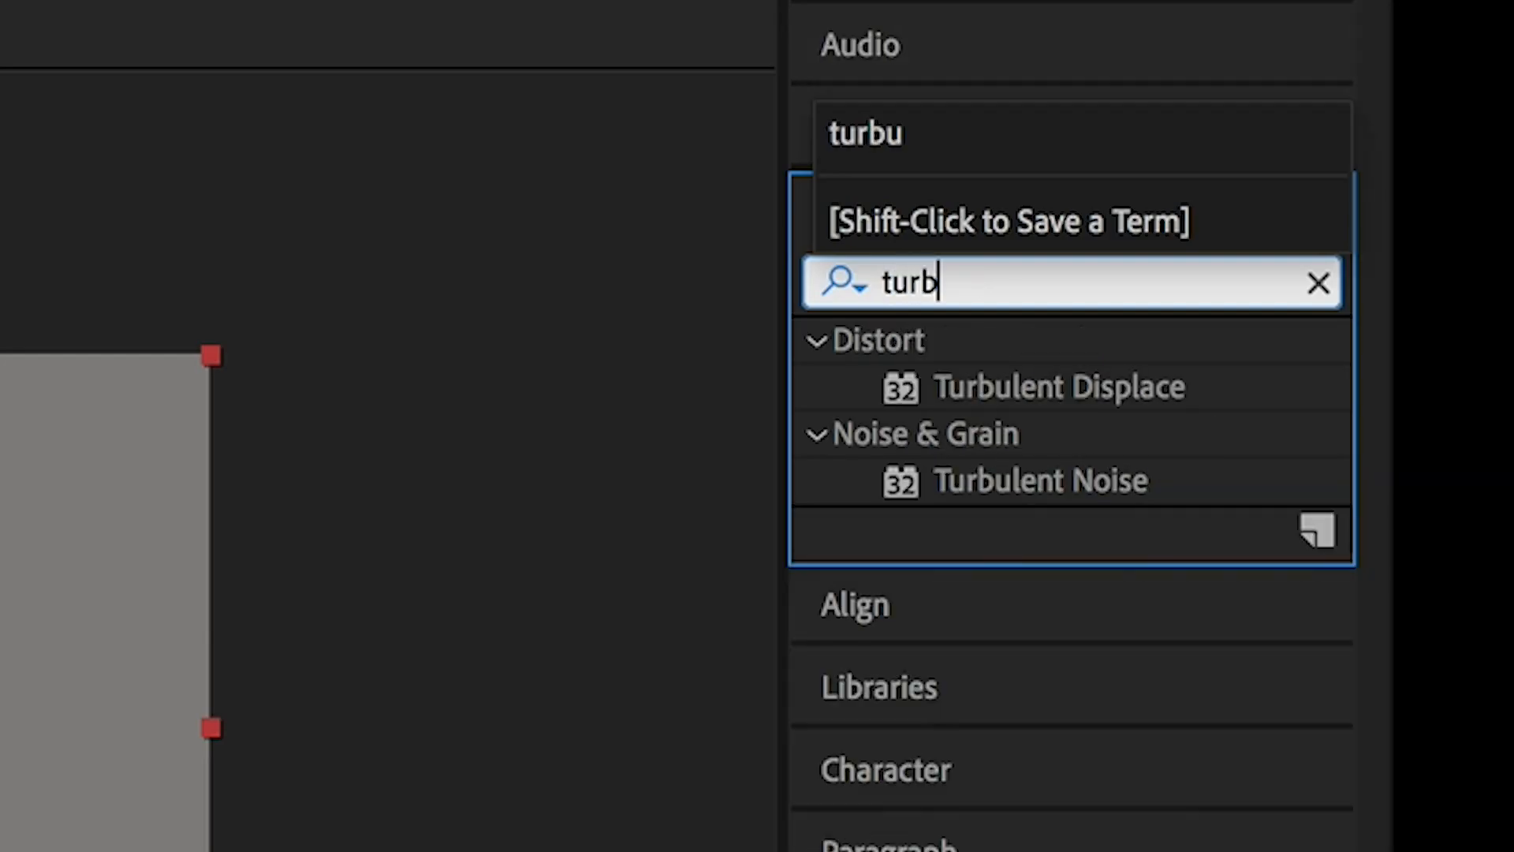
left_click(1075, 481)
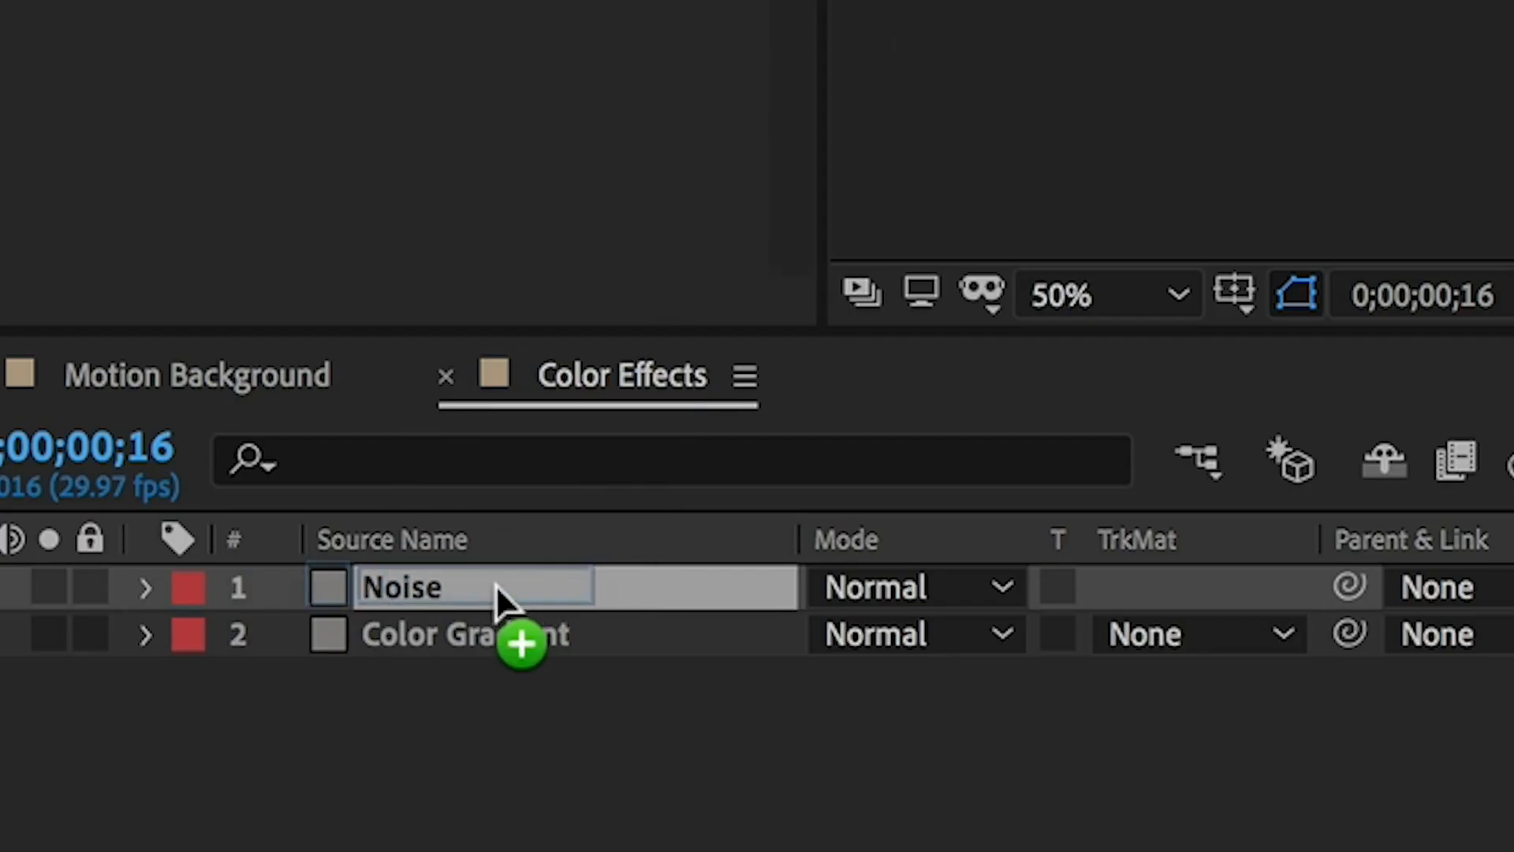
left_click_drag(496, 583, 496, 585)
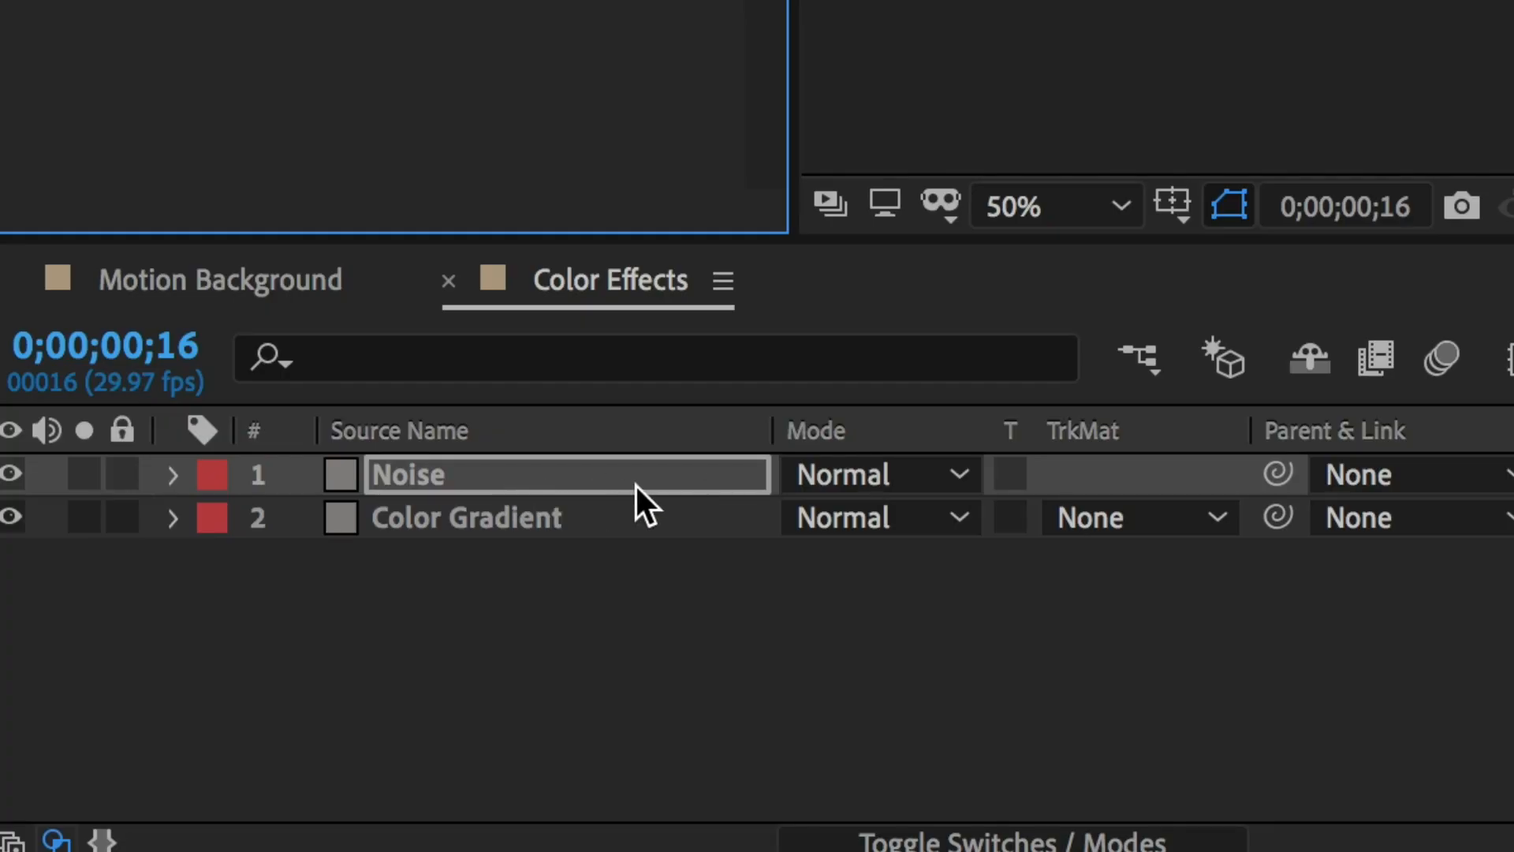
Set the Noise layer's blending mode to Screen and its Turbulent Noise to fractal type Smeary, contrast 263 and brightness 7.
left_click(848, 473)
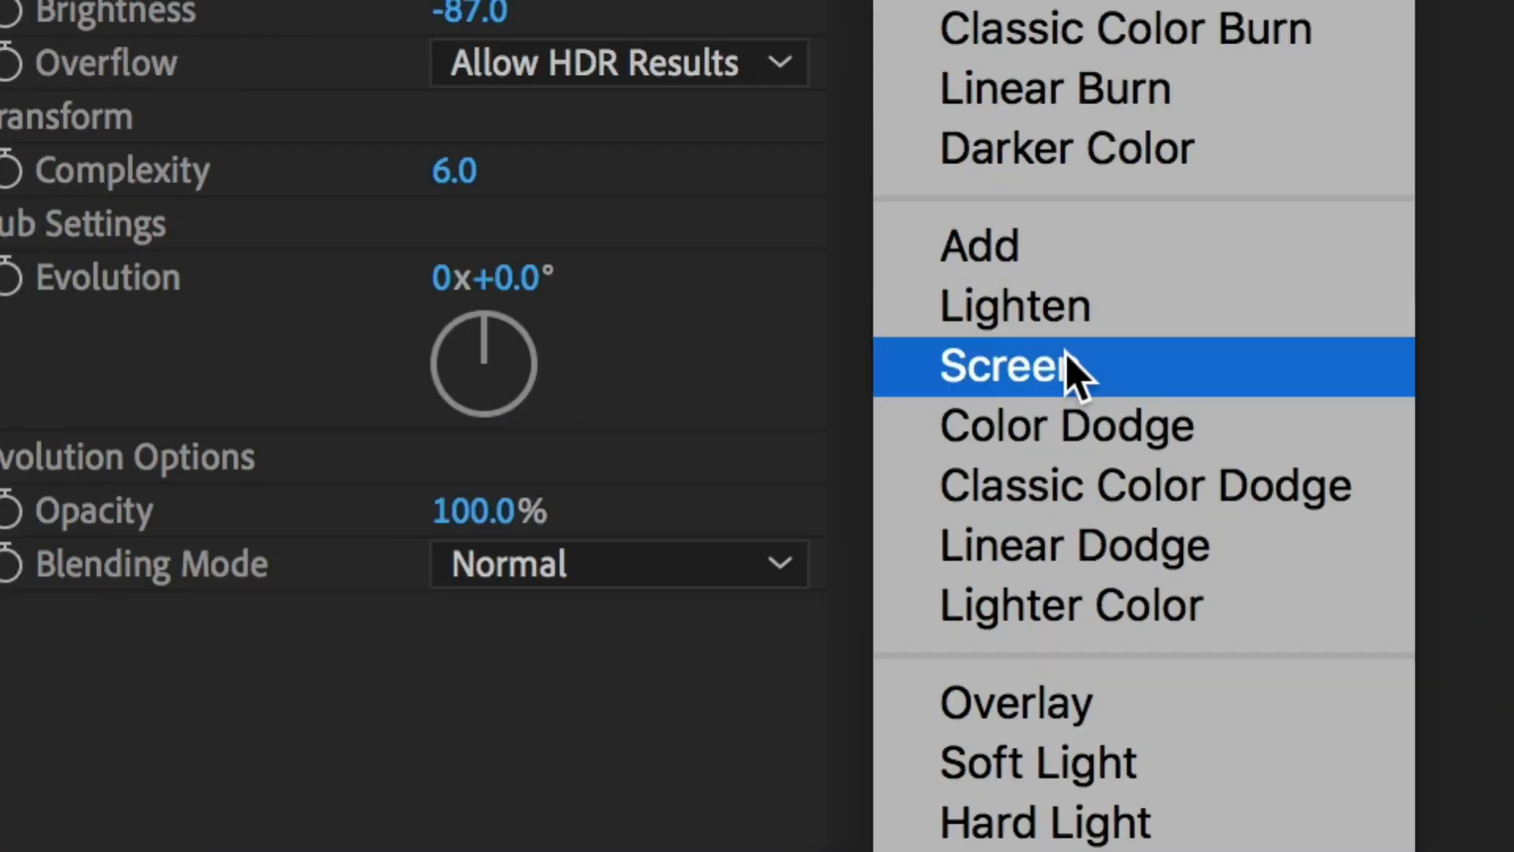
left_click(1075, 367)
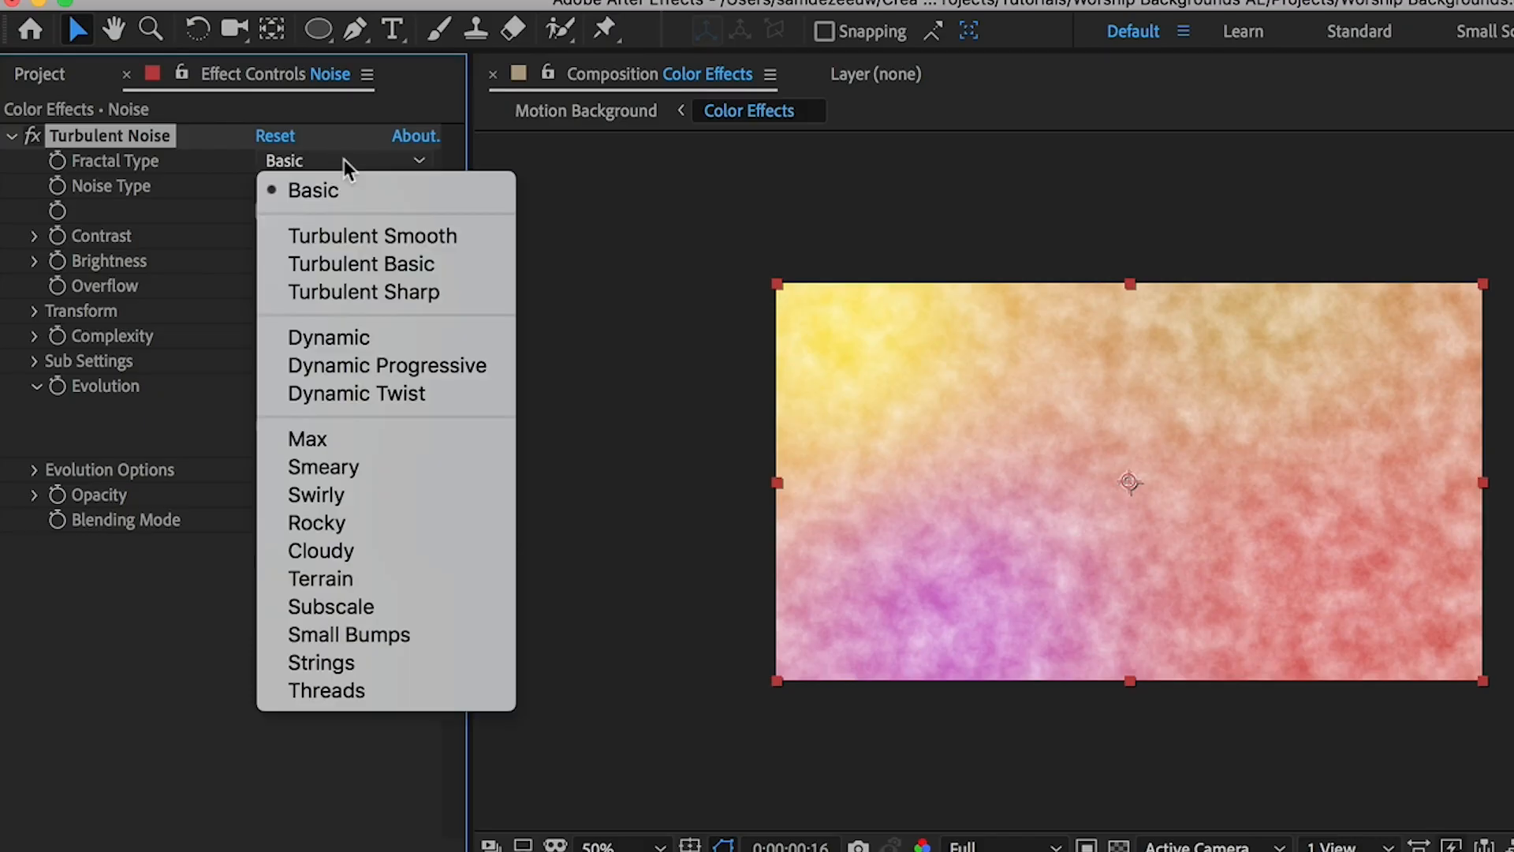
left_click(377, 467)
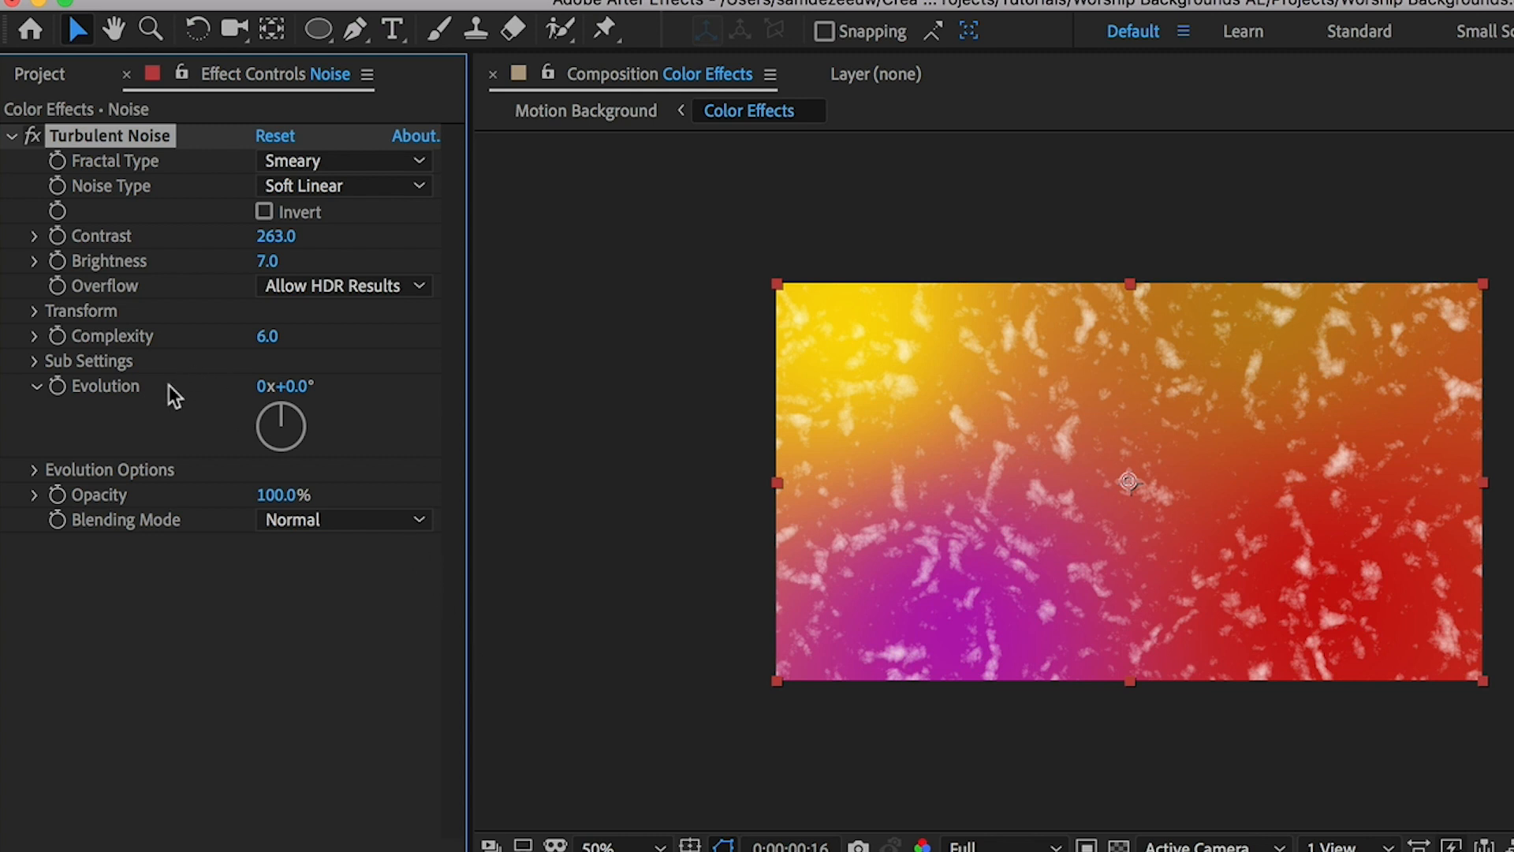
Animate the Noise layer's Turbulent Noise Evolution with the expression time*30.
left_click_drag(390, 386, 641, 391)
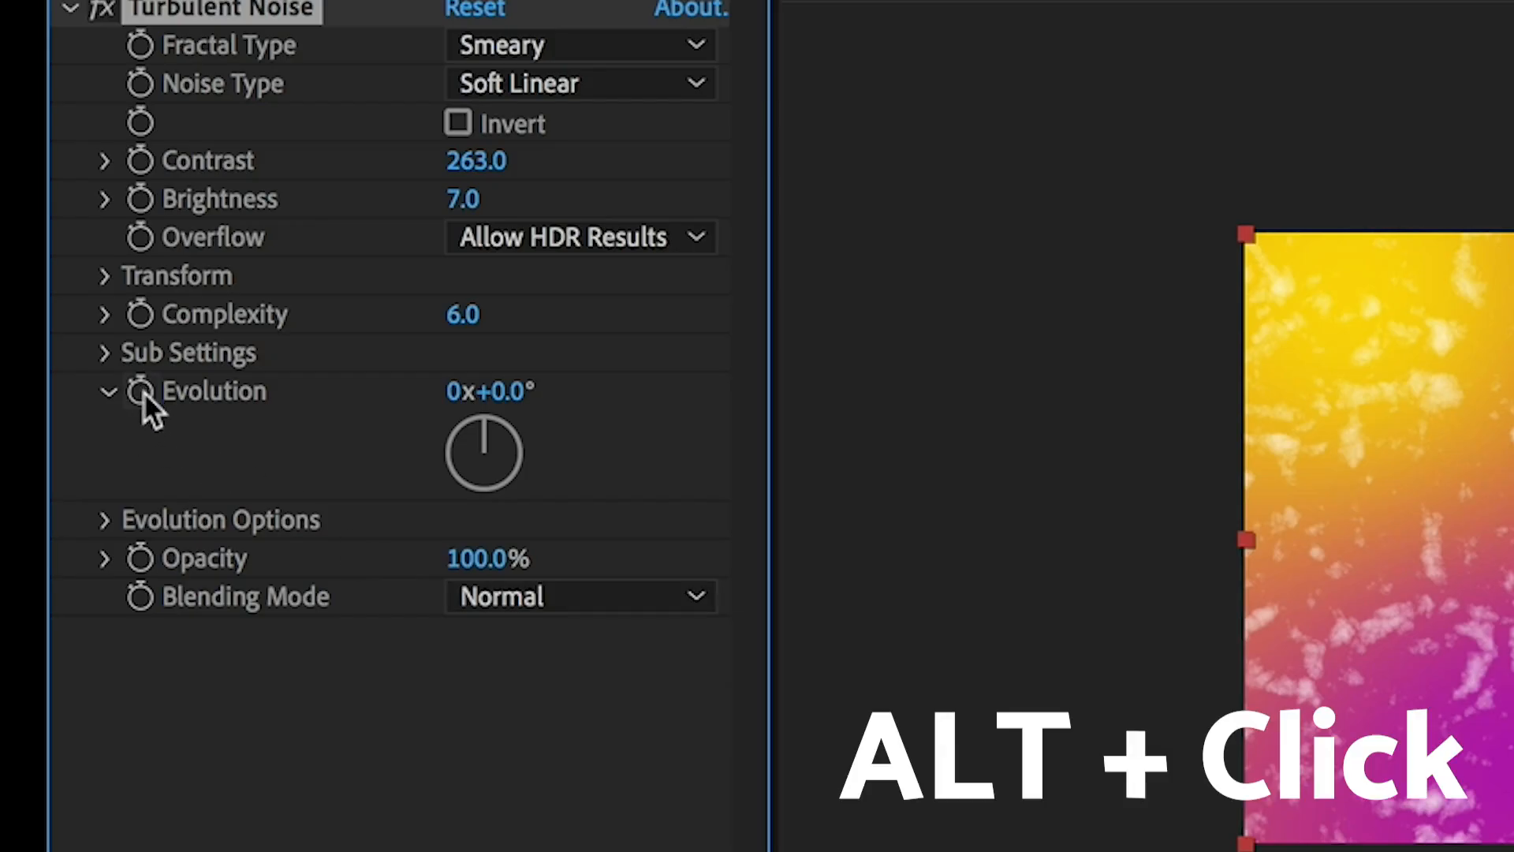
left_click(143, 391, "alt")
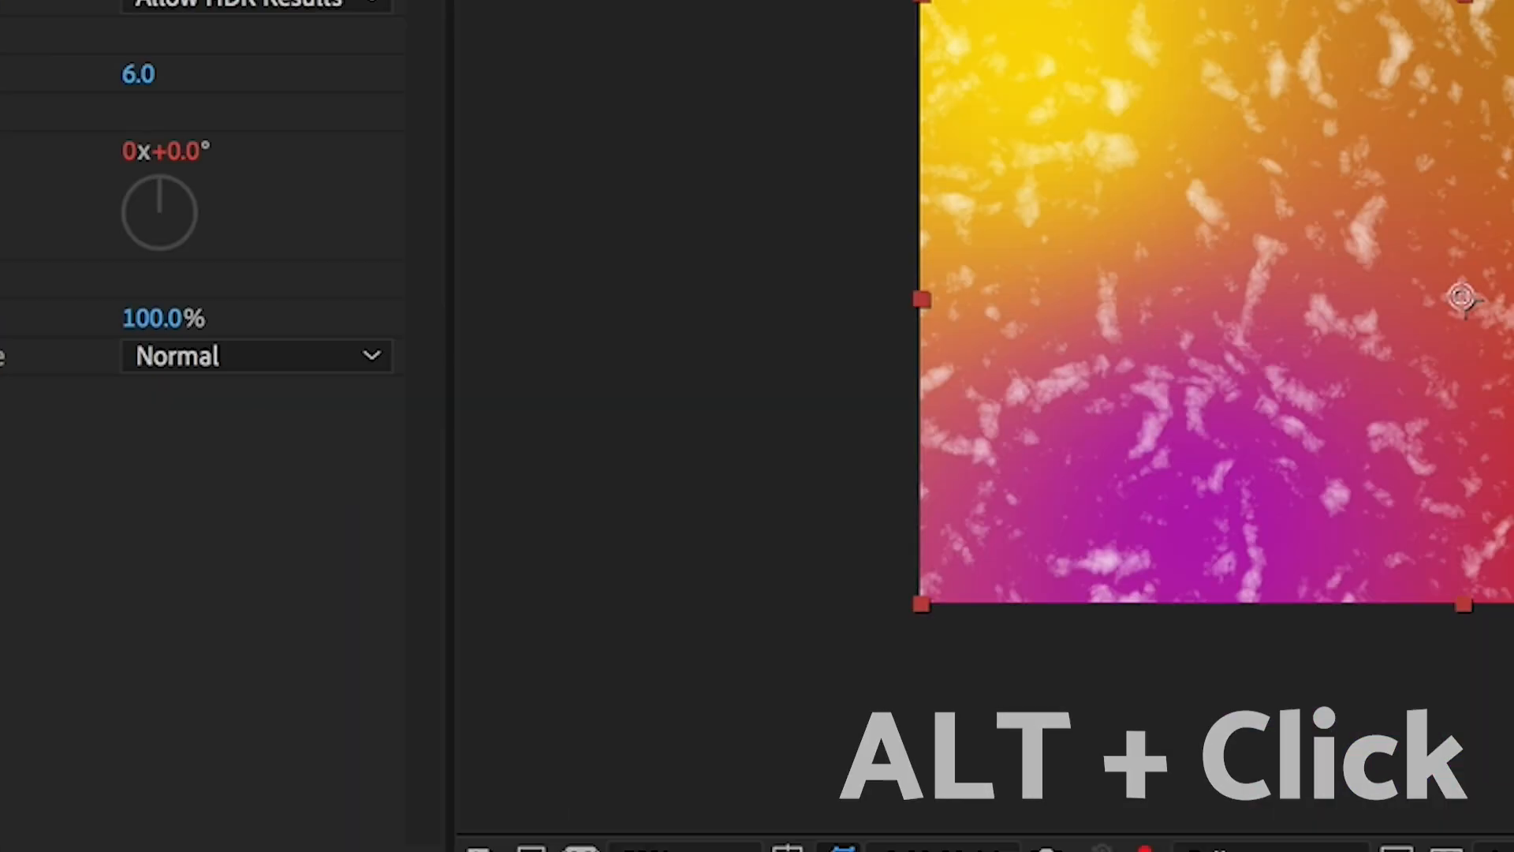
type("t")
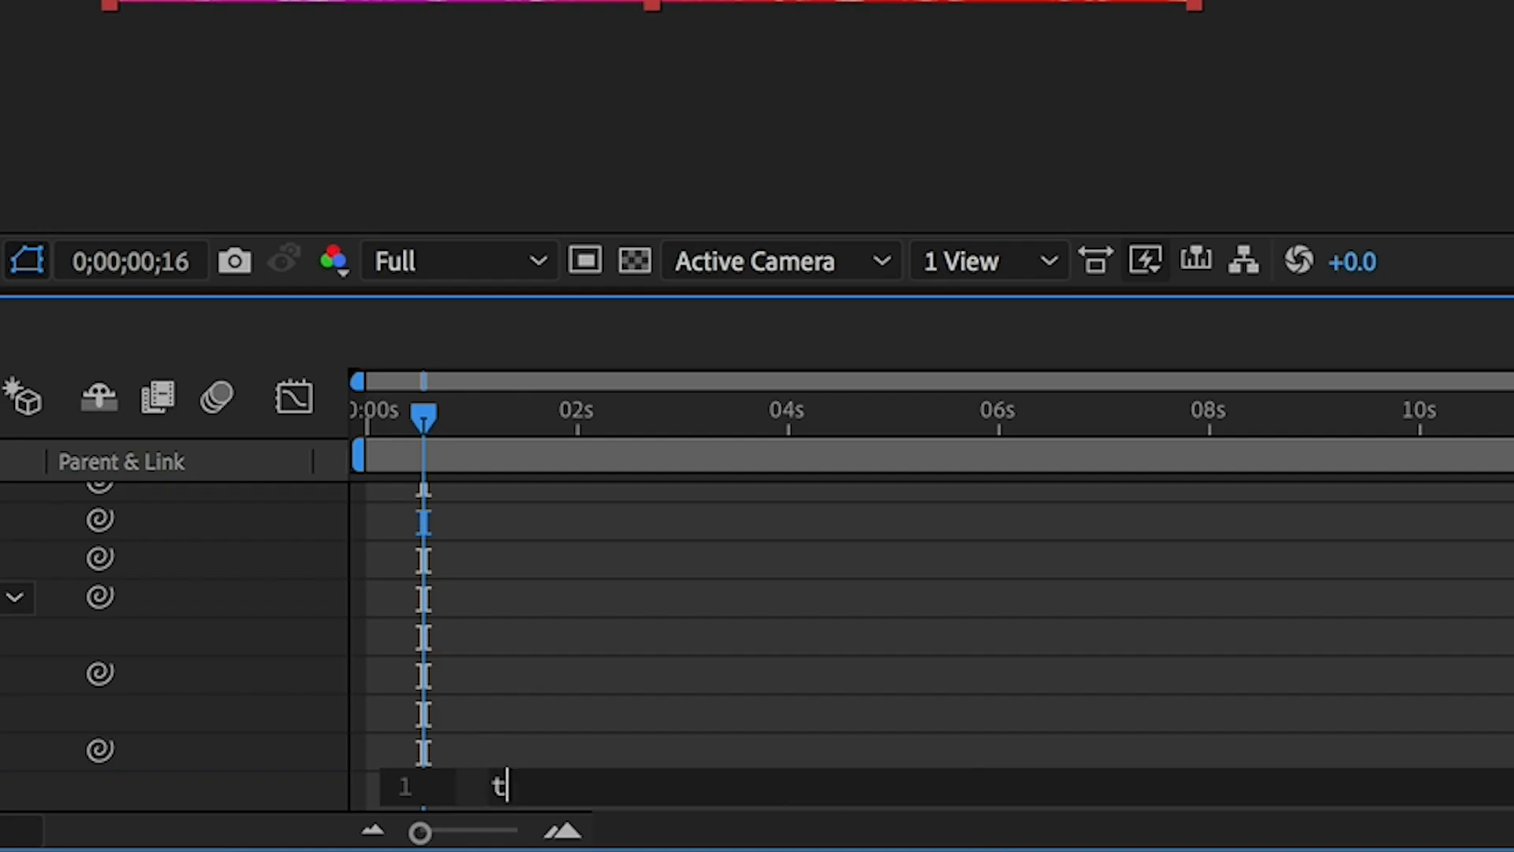
type("ime*30")
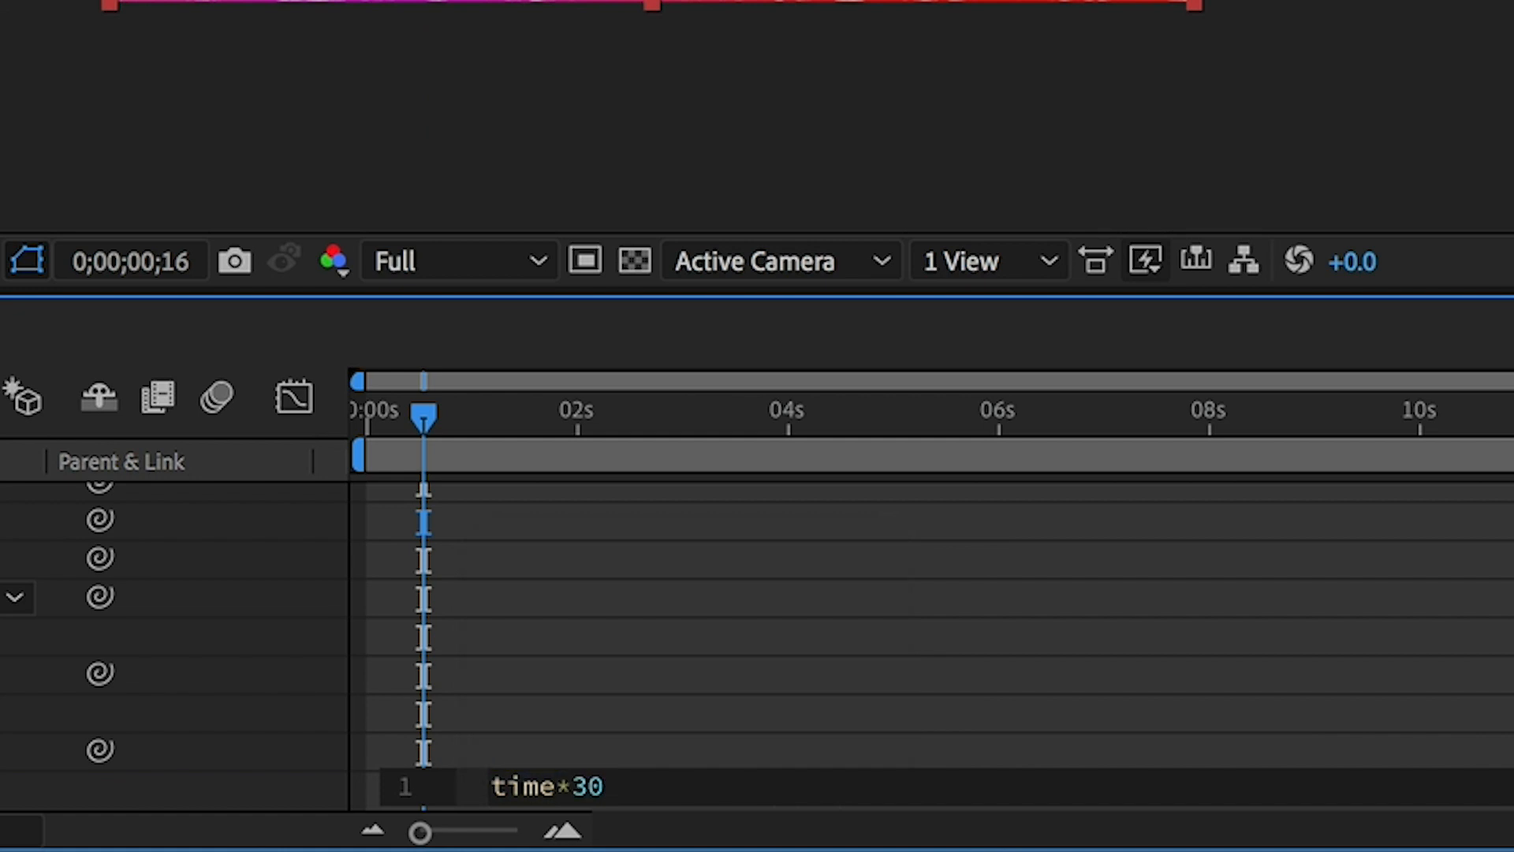
left_click(594, 523)
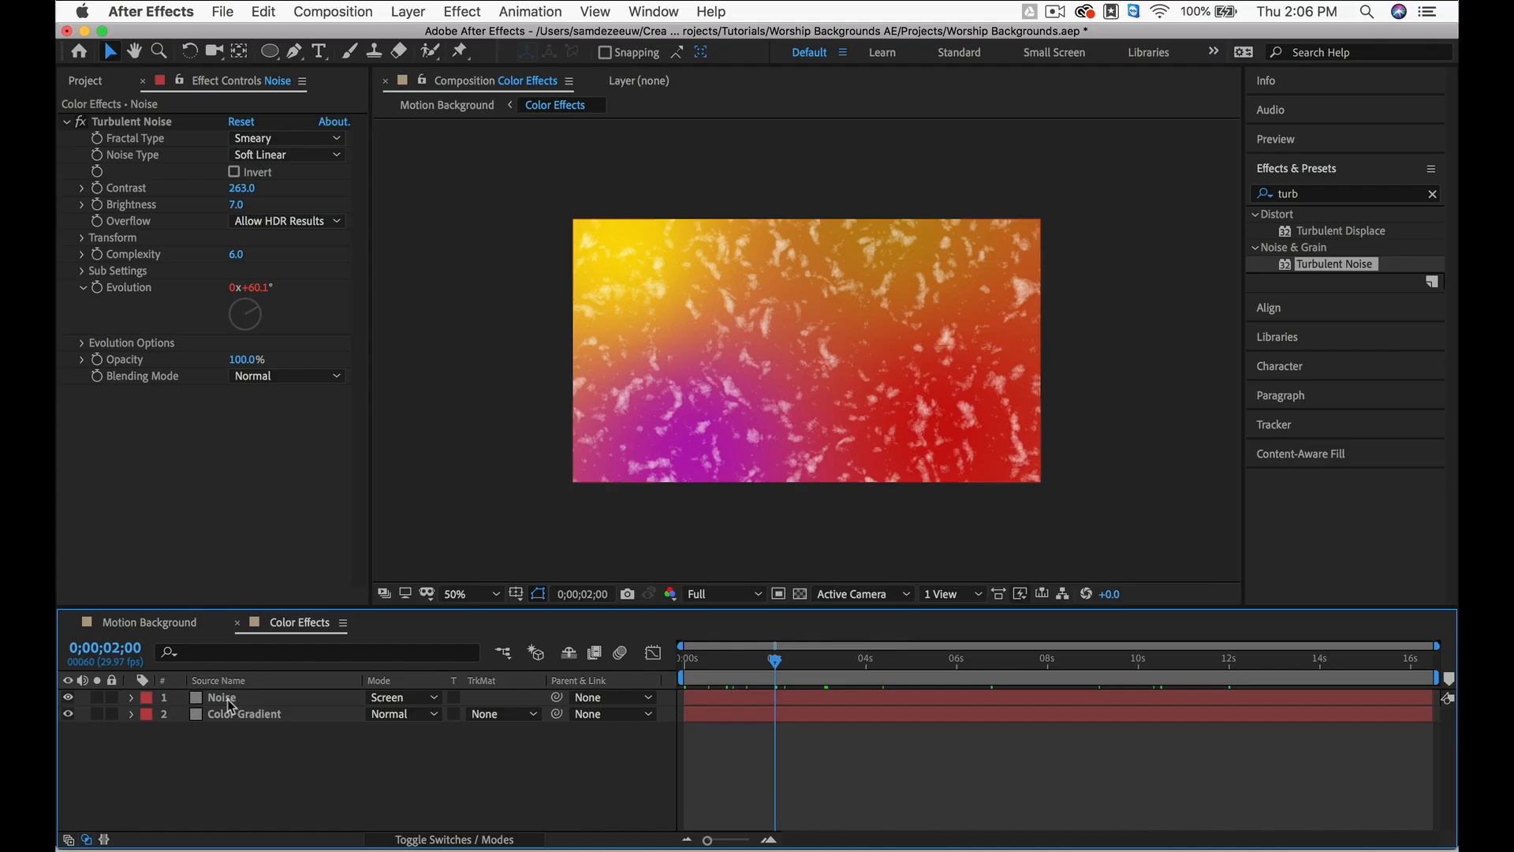
Duplicate the Noise layer and change the lower copy's Evolution expression to time*30+200.
left_click(230, 701)
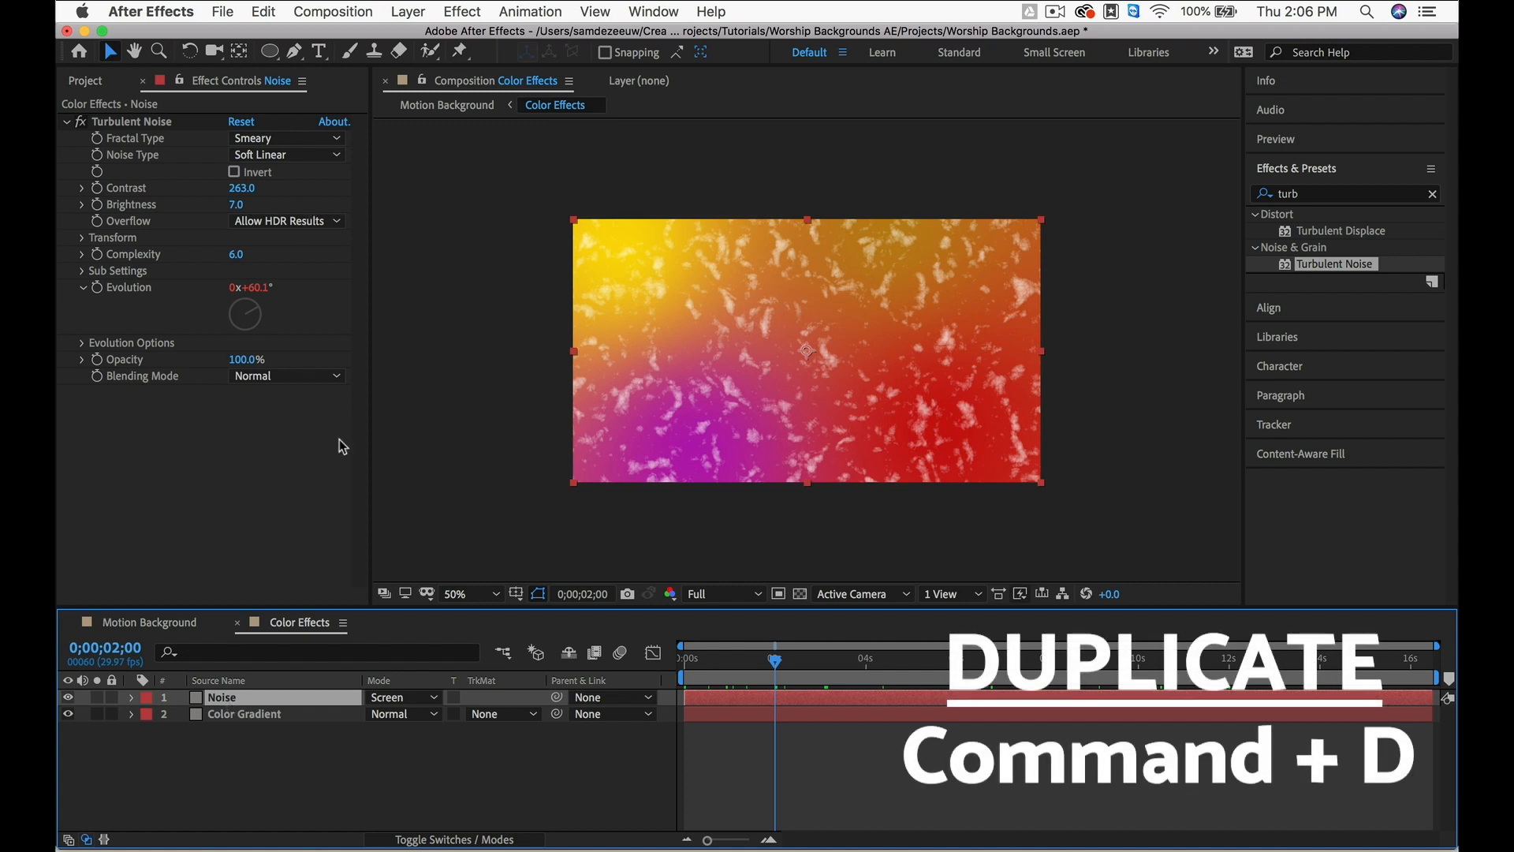
key("super+d")
left_click(247, 717)
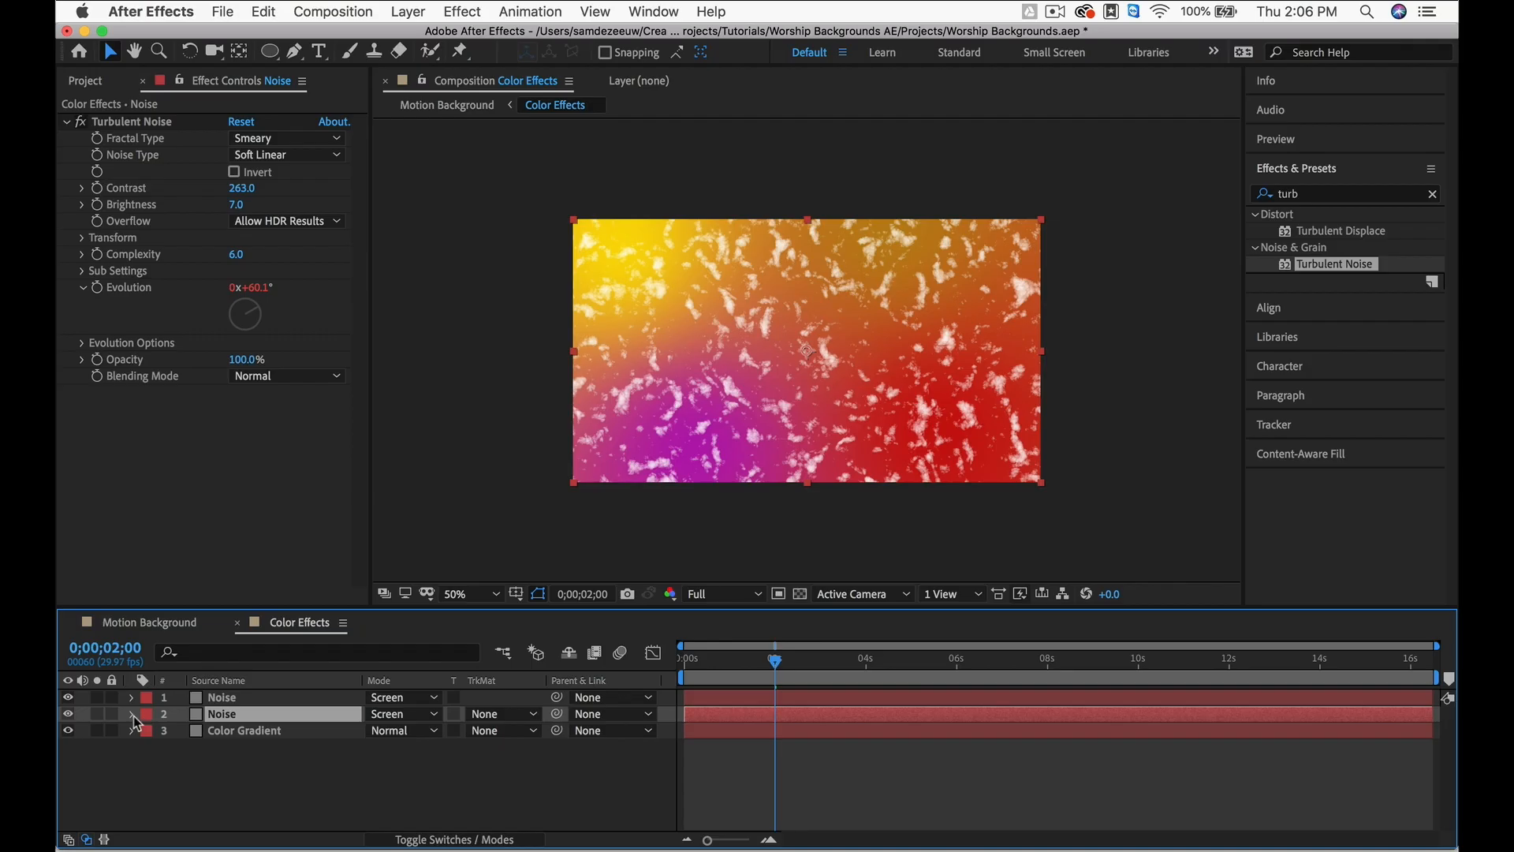
key("e")
scroll(229, 796, "down", 3)
left_click(734, 814)
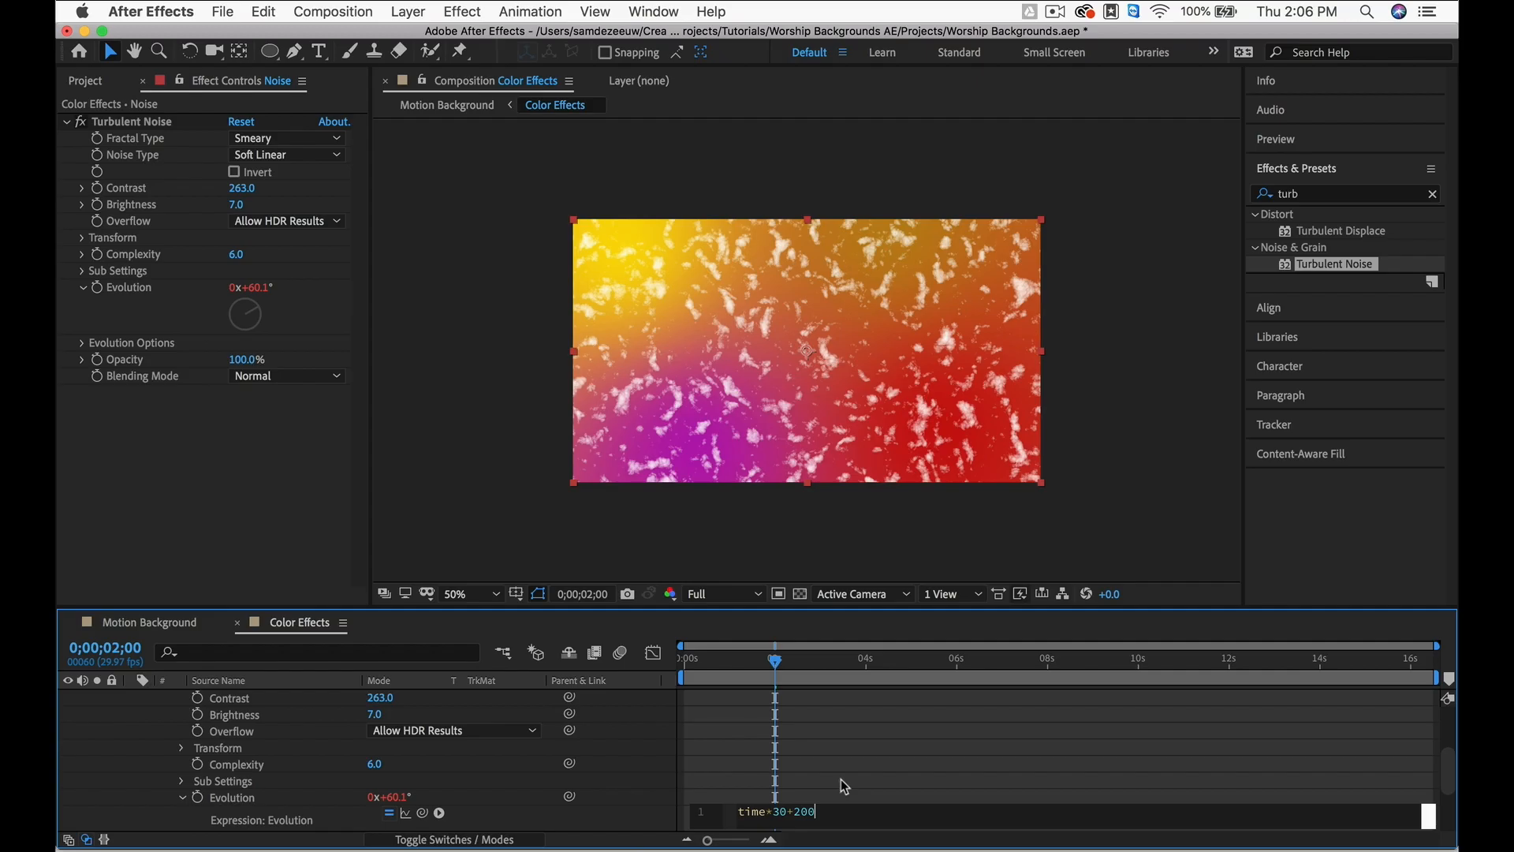
left_click(885, 703)
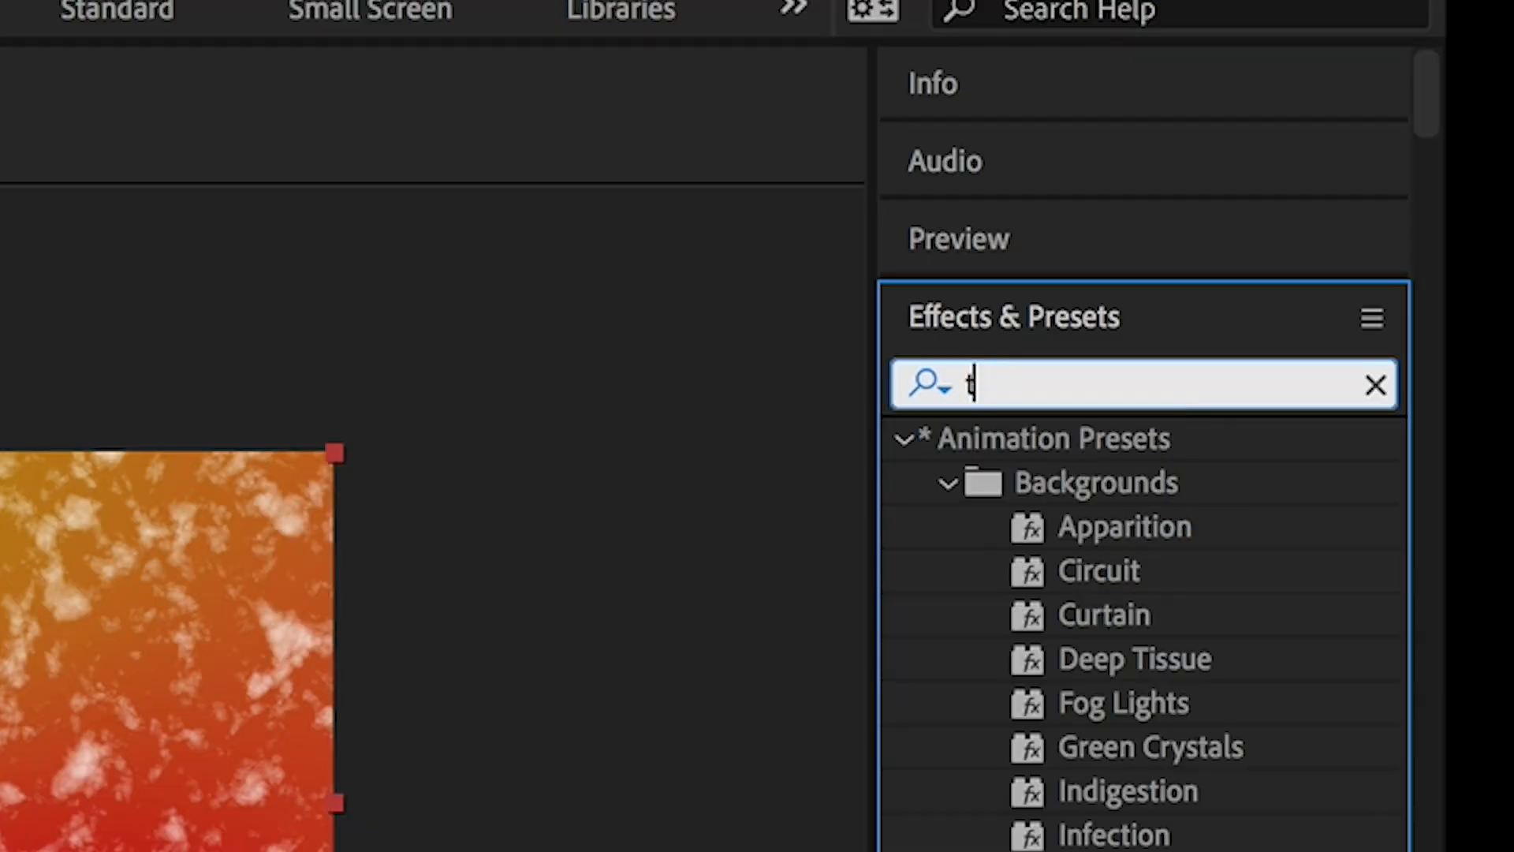
Apply the Tint effect to the lower Noise layer and map white to a bright orange.
type("int")
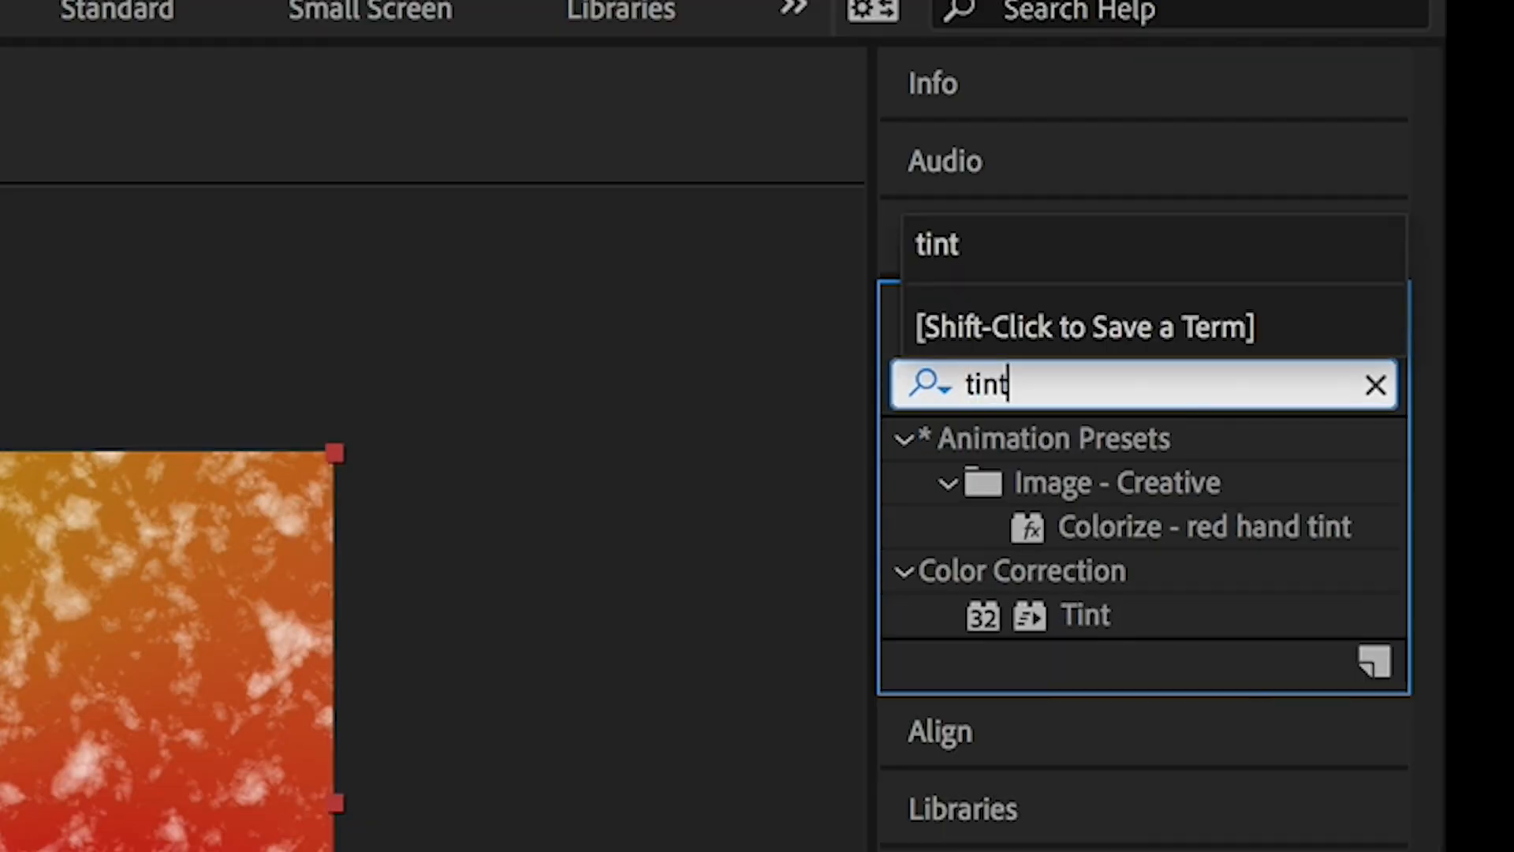
left_click_drag(1097, 612, 459, 632)
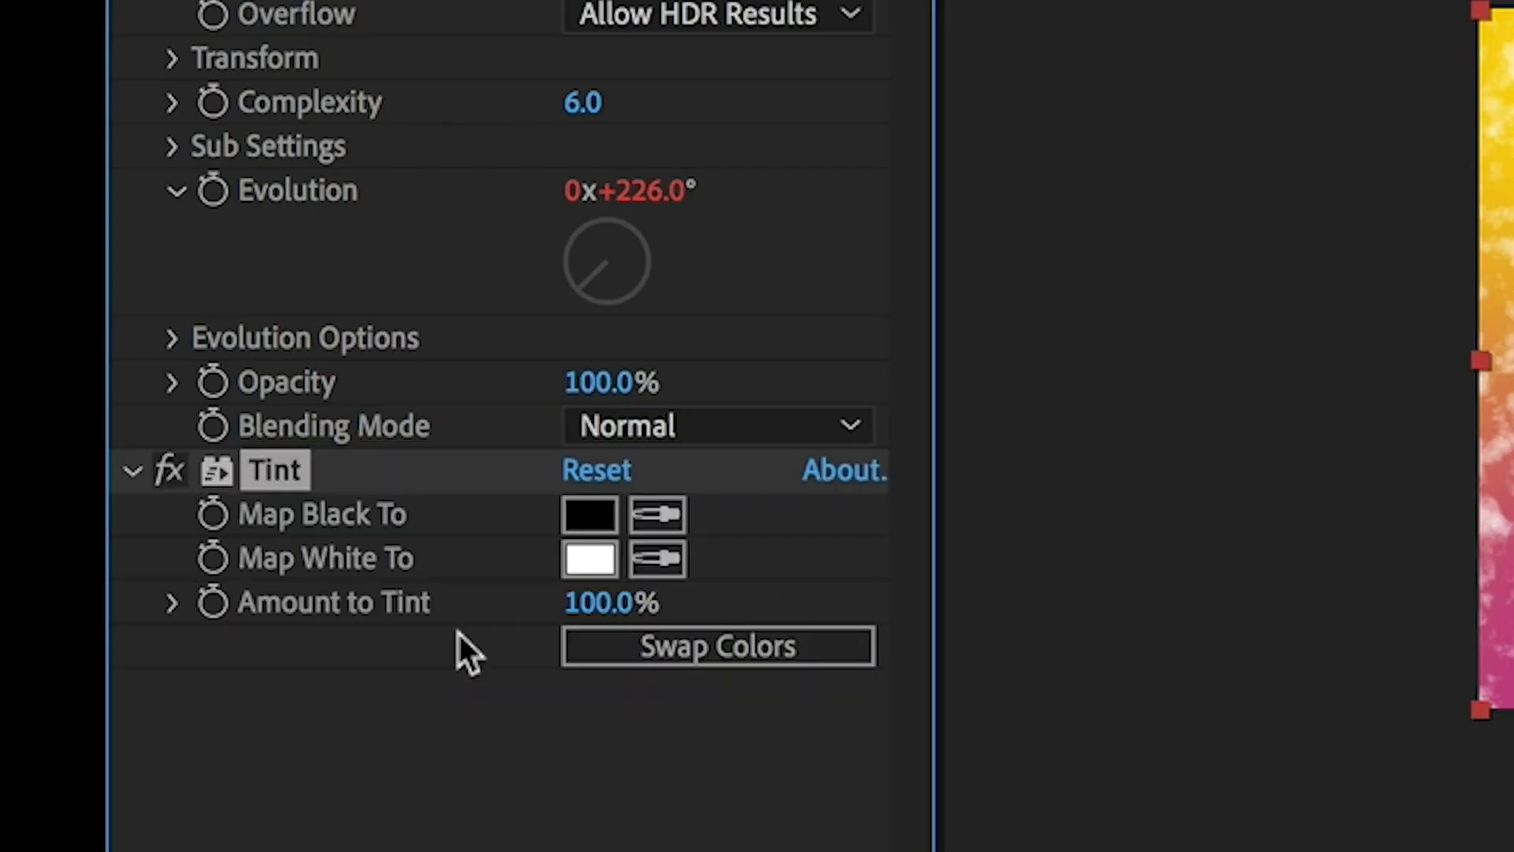
left_click(590, 558)
type("683F0B")
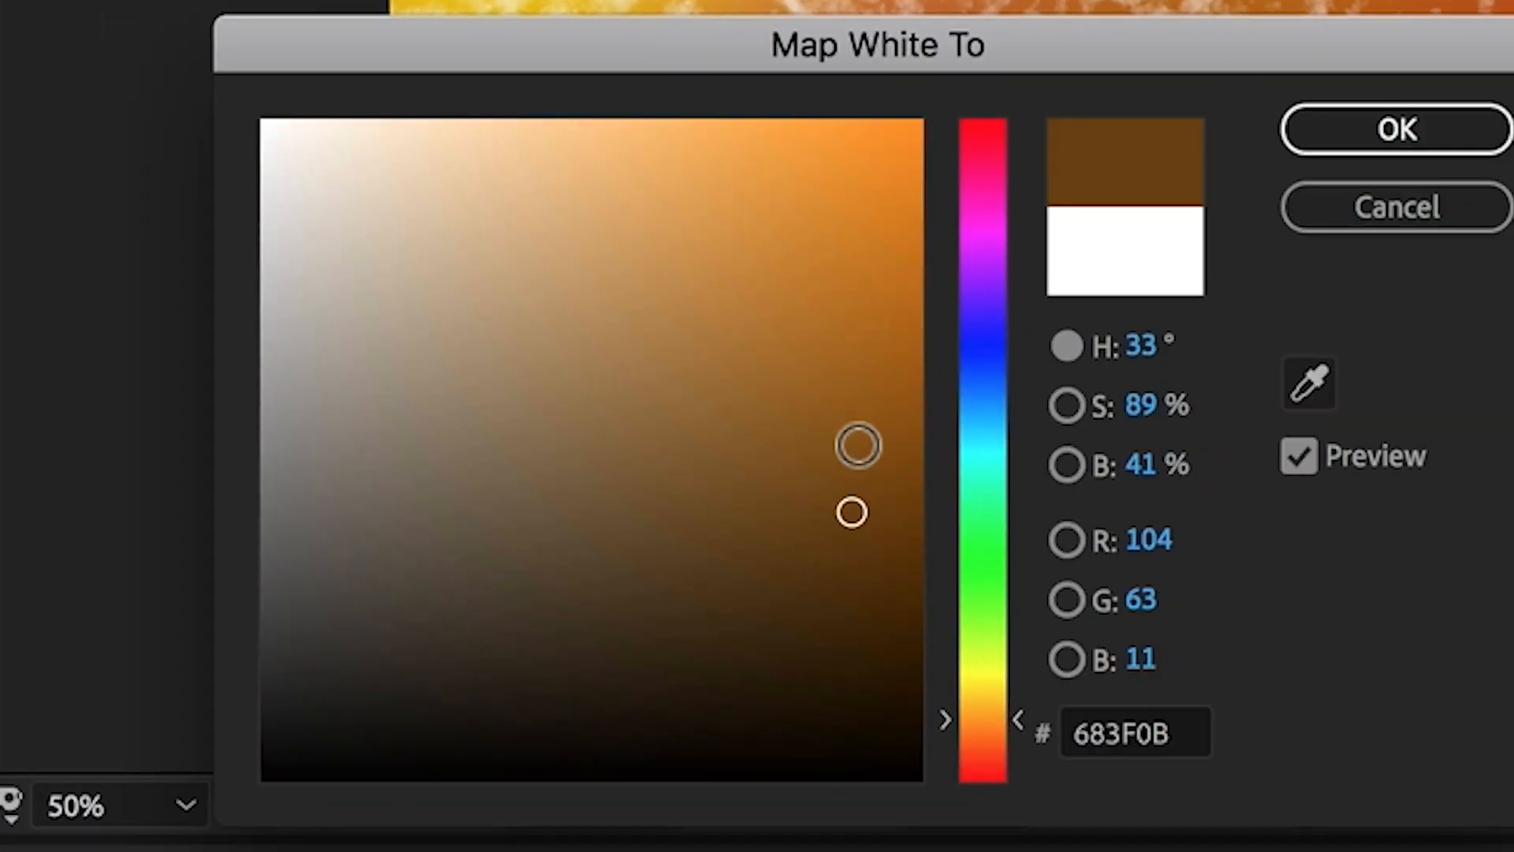
left_click_drag(859, 445, 921, 120)
left_click_drag(996, 714, 996, 693)
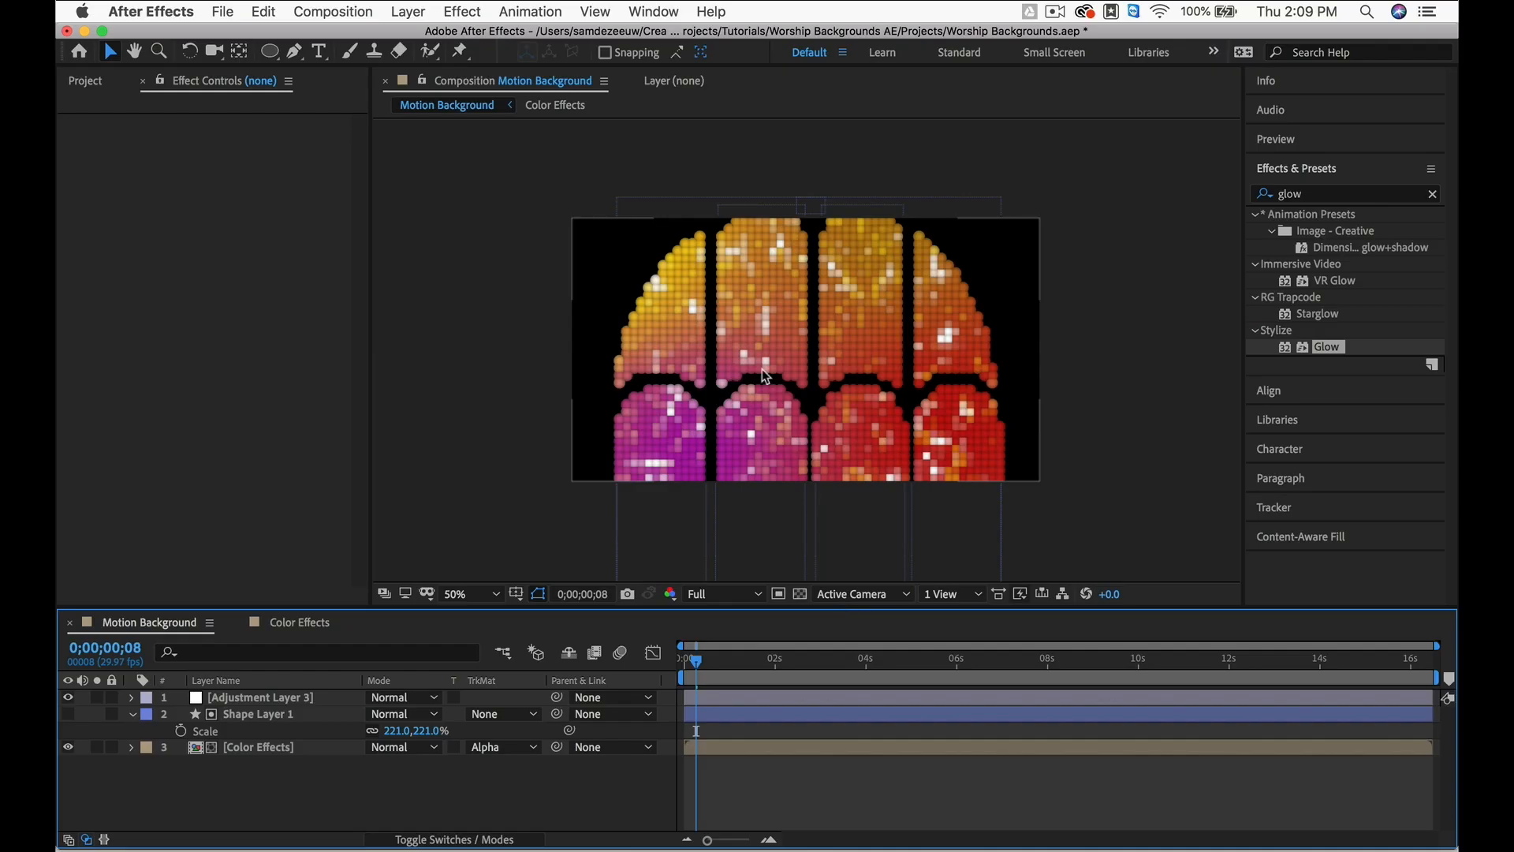
Add a white solid named Background below Color Effects in Motion Background and copy the Color Gradient layer's 4-Color Gradient effect onto it.
scroll(702, 419, "up", 2)
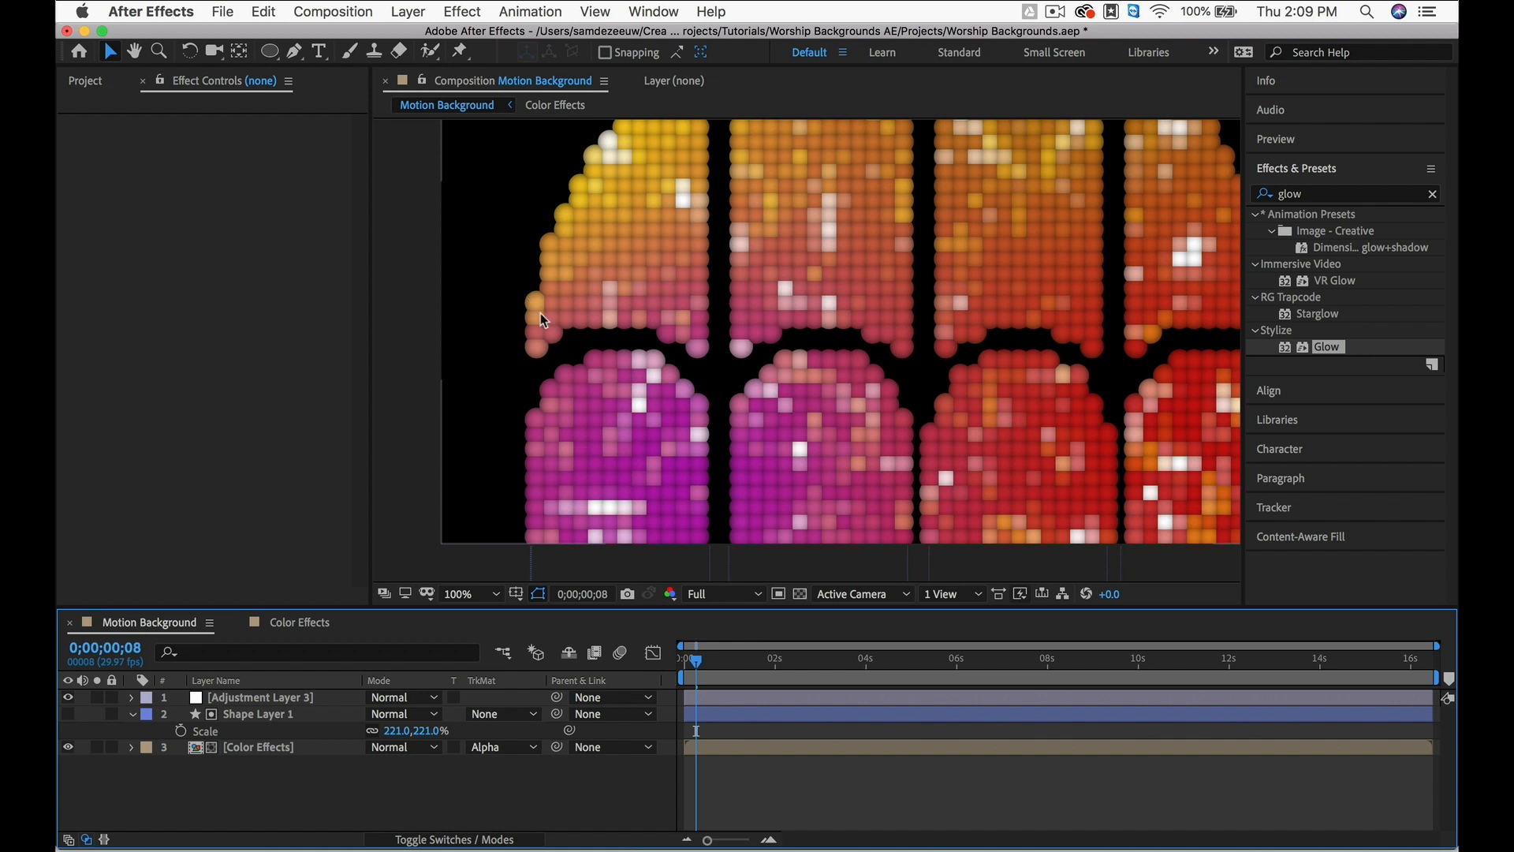
scroll(551, 330, "down", 2)
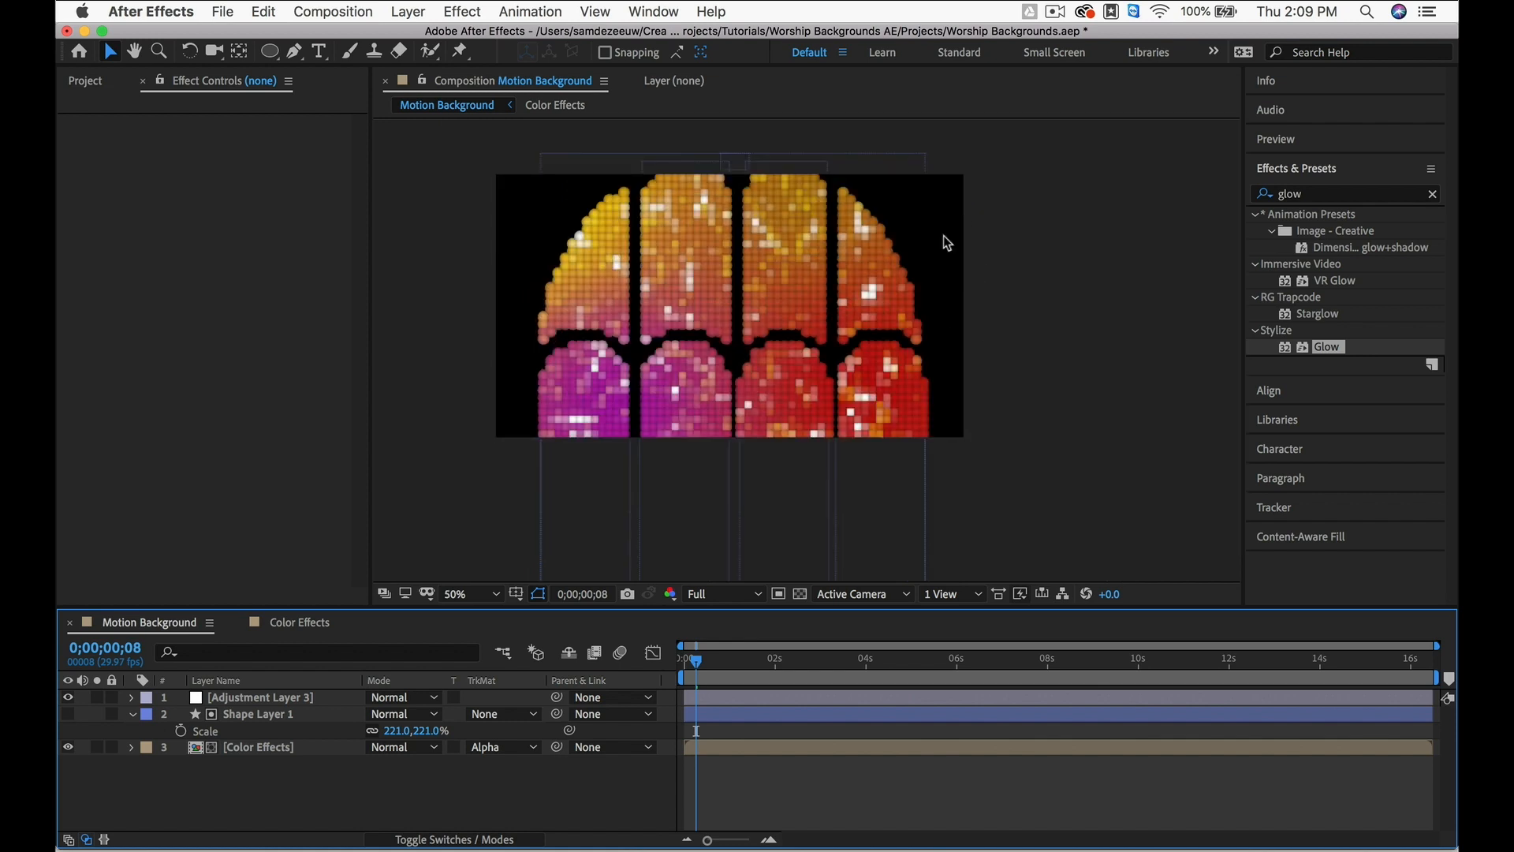
left_click(408, 11)
mouse_move(426, 36)
left_click(643, 128)
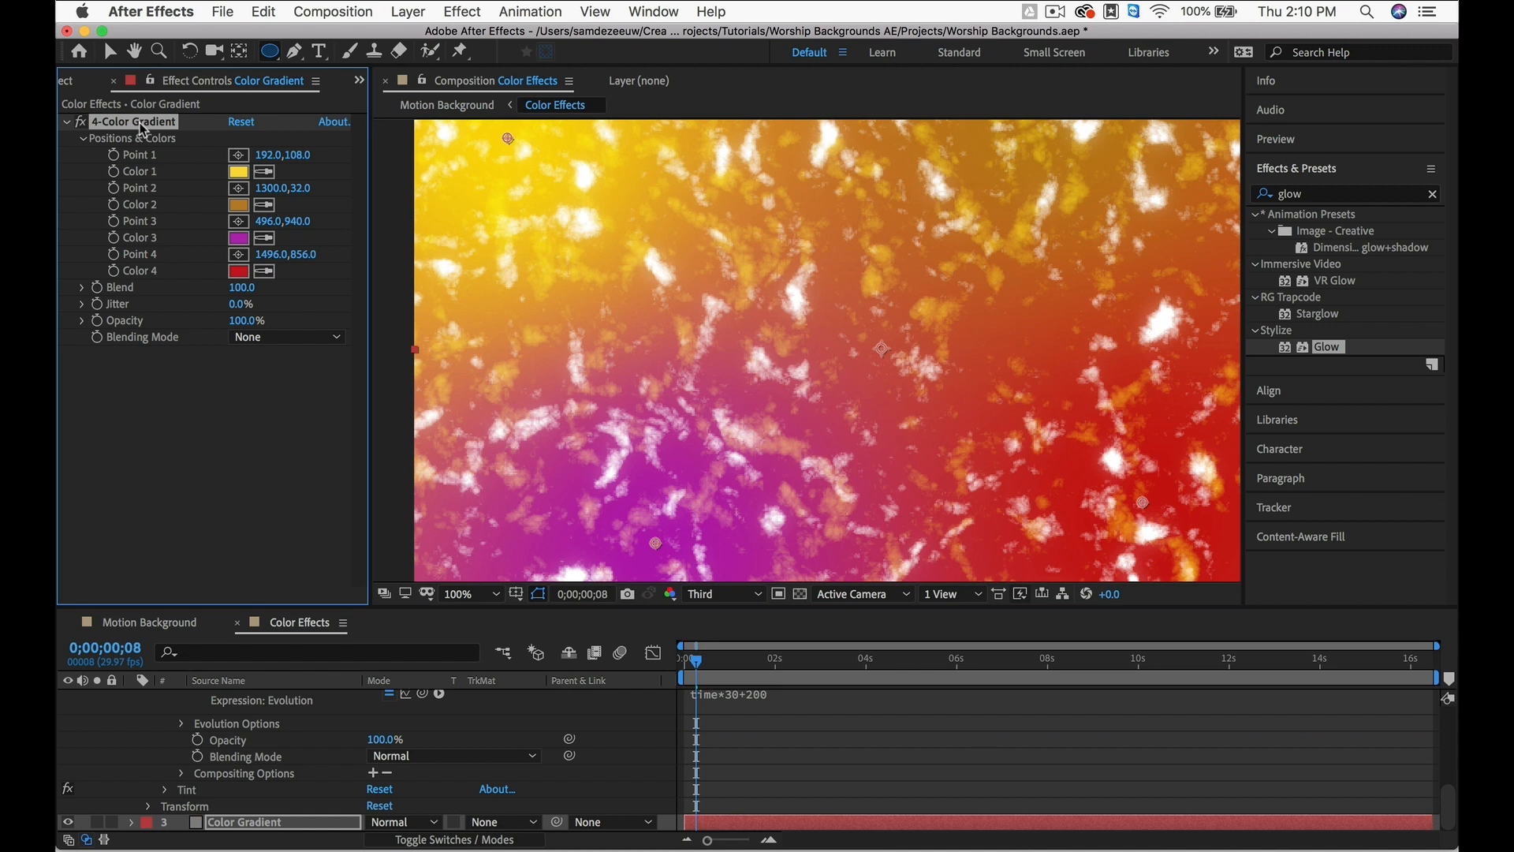
left_click(141, 623)
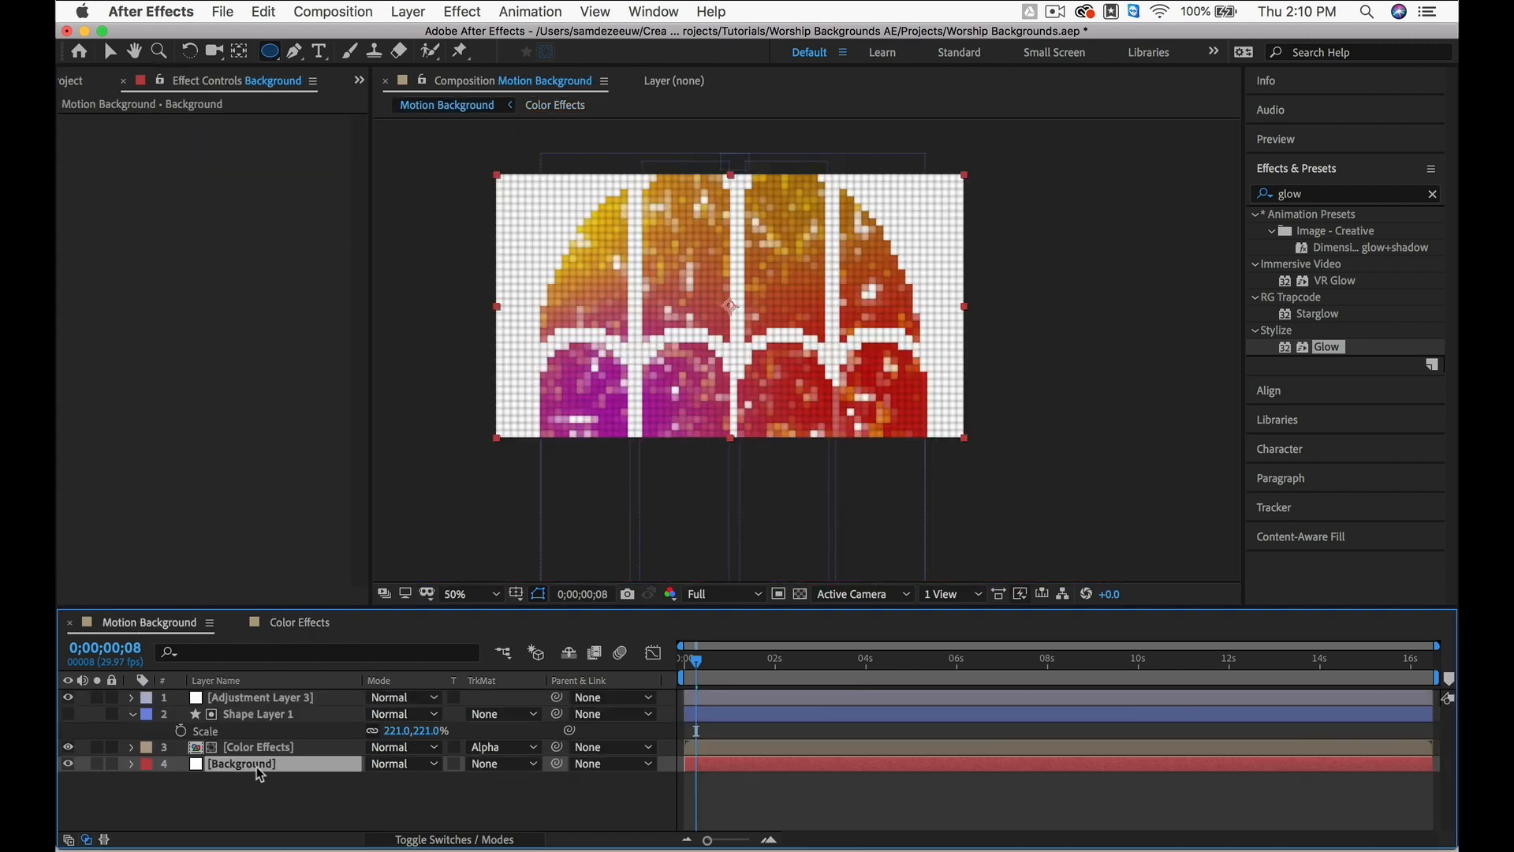
Create a dark gray 1920 × 1080 px solid and place it beneath the Background layer.
left_click(408, 11)
mouse_move(489, 35)
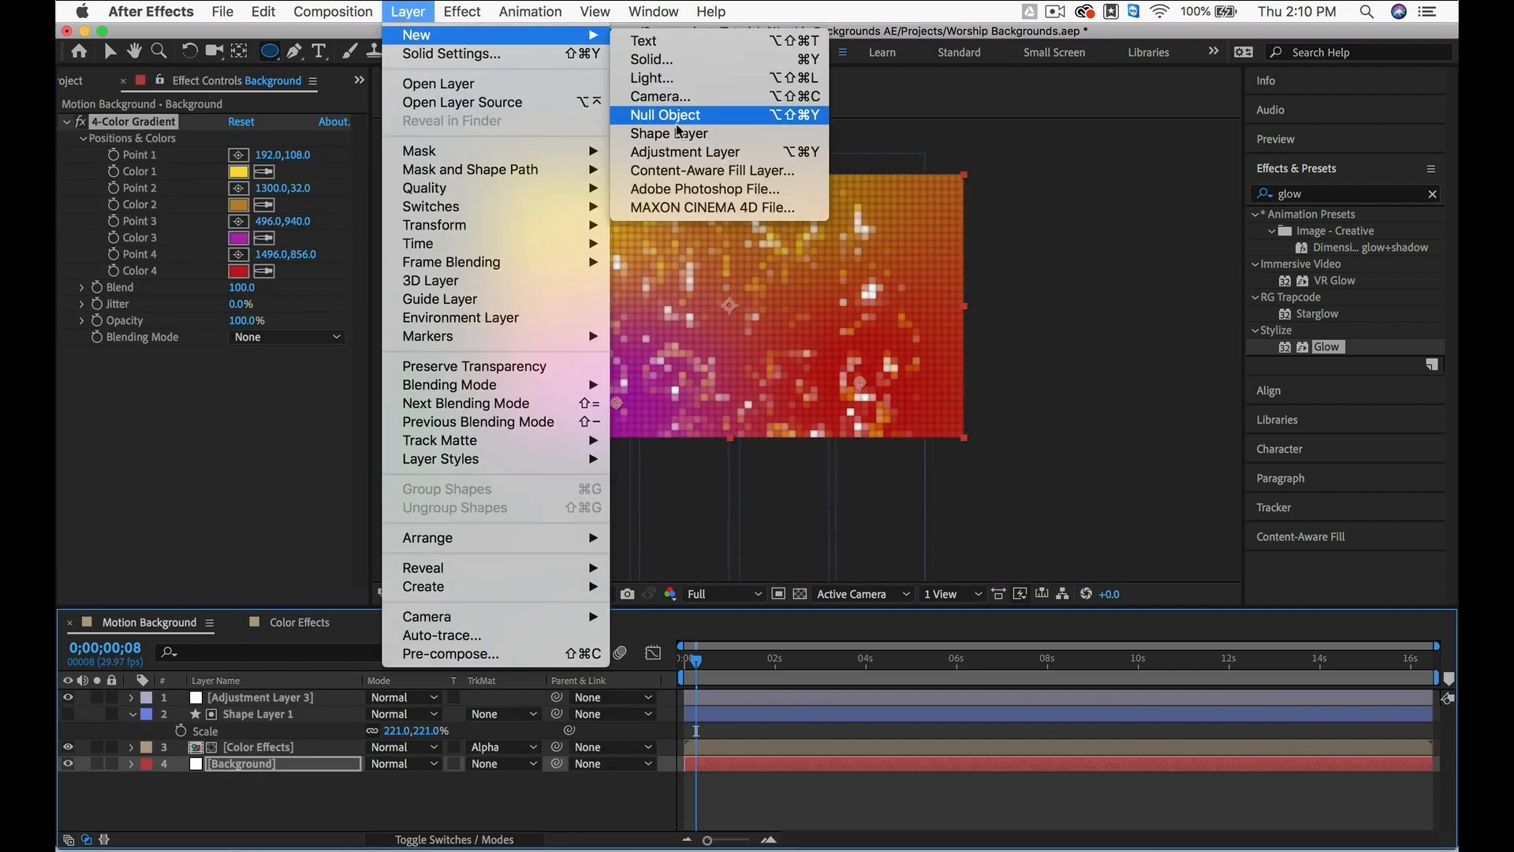
left_click(676, 61)
left_click(744, 576)
left_click_drag(744, 575, 488, 540)
key("Return")
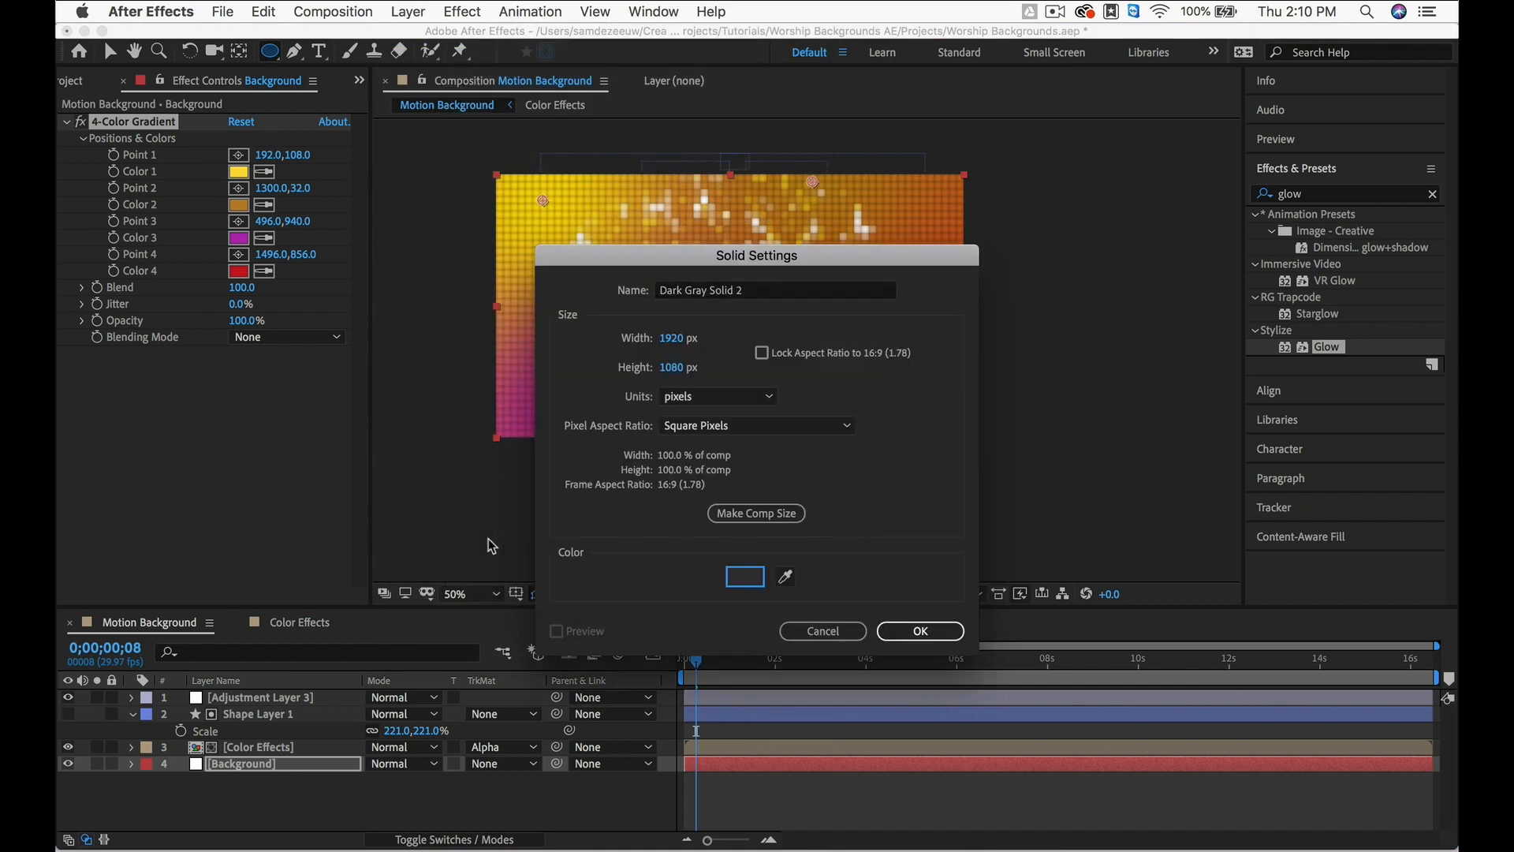
left_click(938, 633)
left_click_drag(248, 765, 260, 793)
Set the Background layer's blending mode to Multiply.
left_click(316, 766)
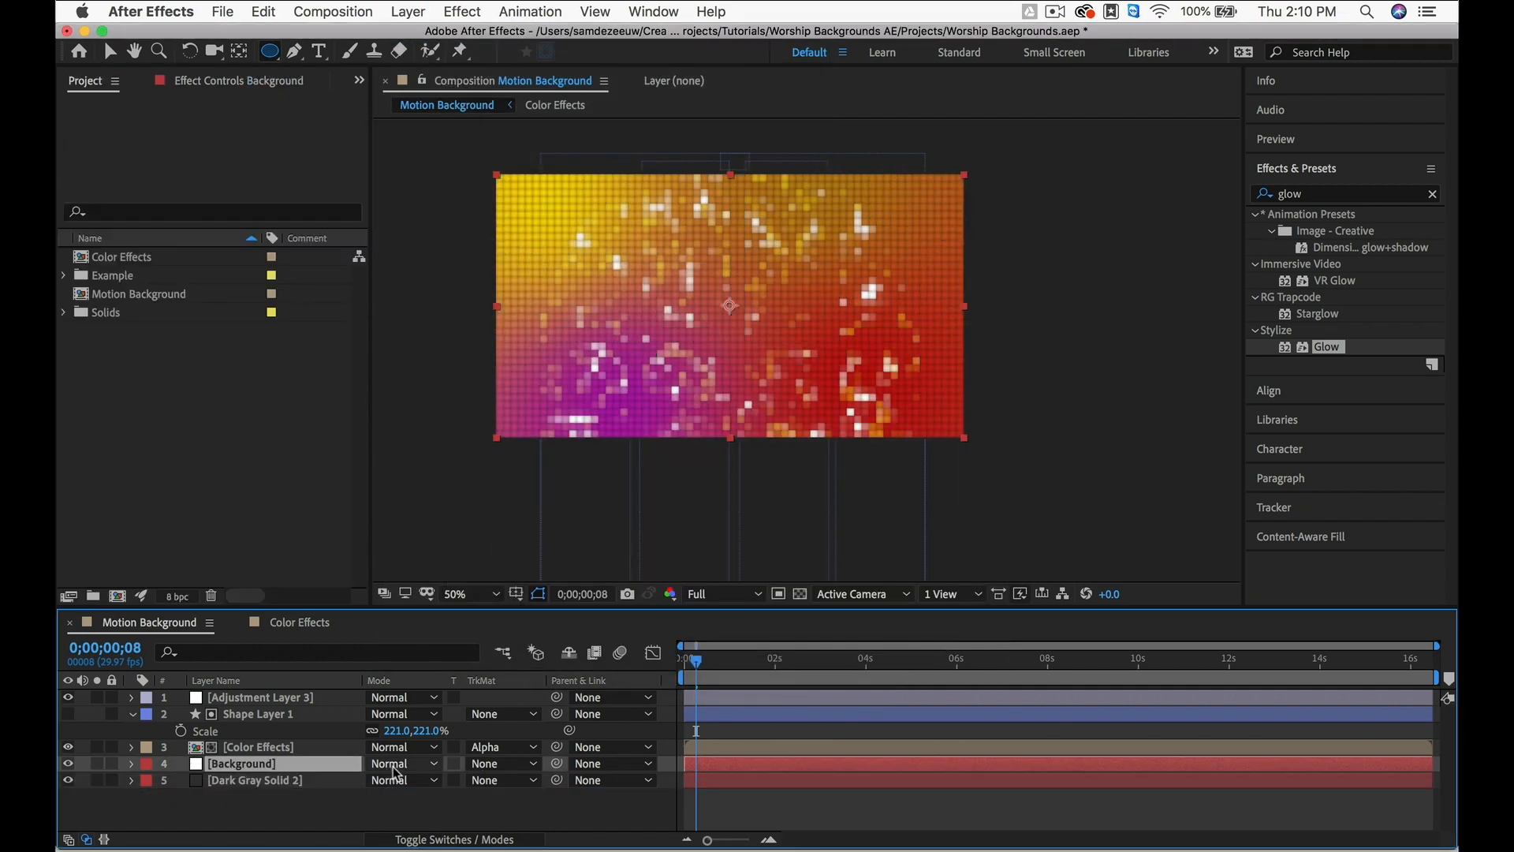
left_click(392, 769)
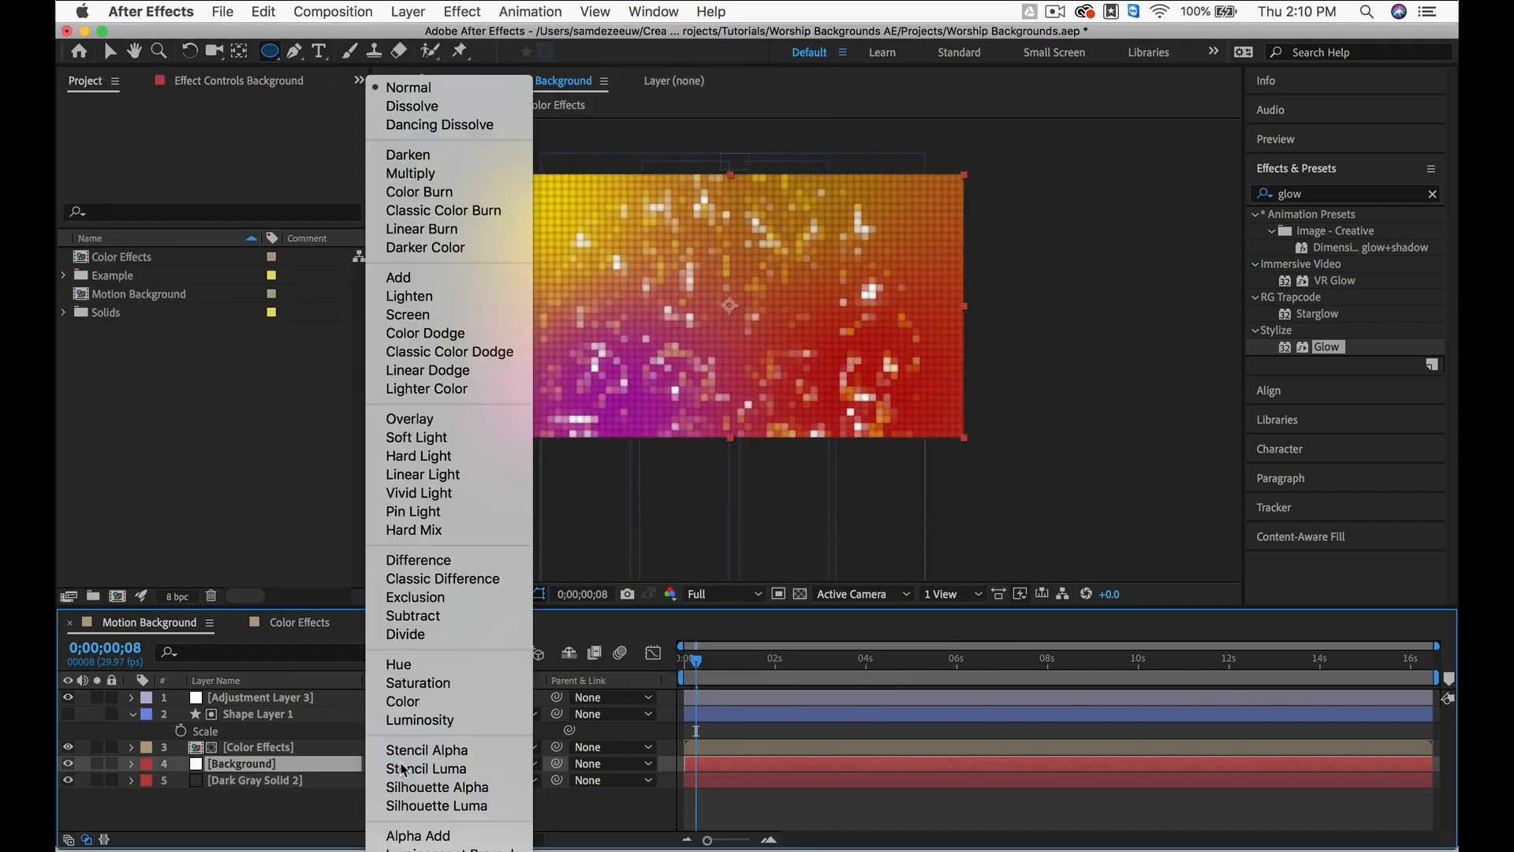
left_click(433, 175)
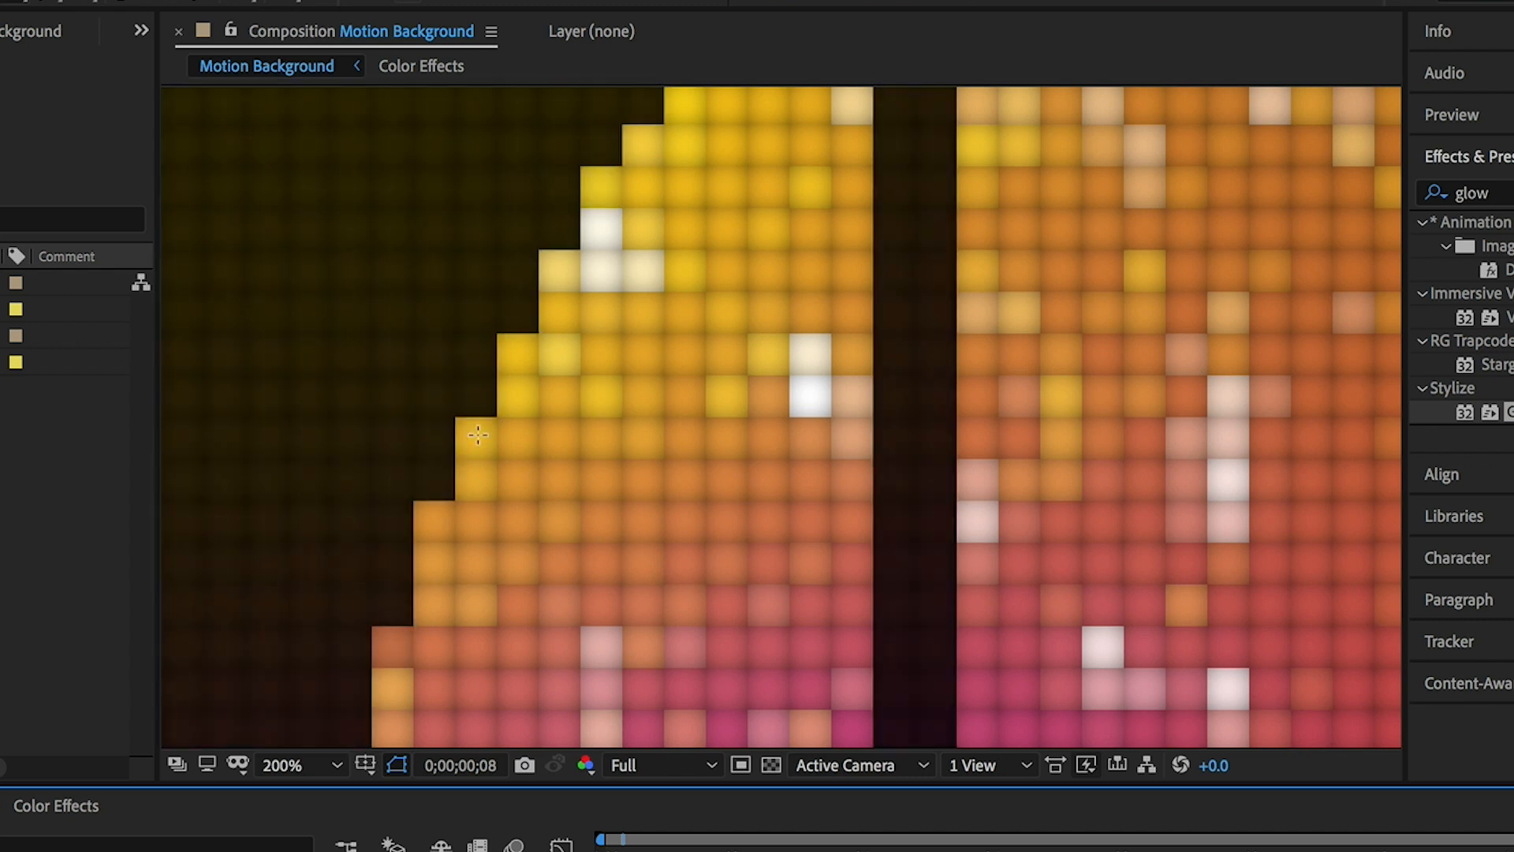
Apply Glow to Adjustment Layer 3 with threshold 75%, radius 81 and intensity 0.7, and compare the image with the effect off and on.
scroll(749, 402, "down", 1)
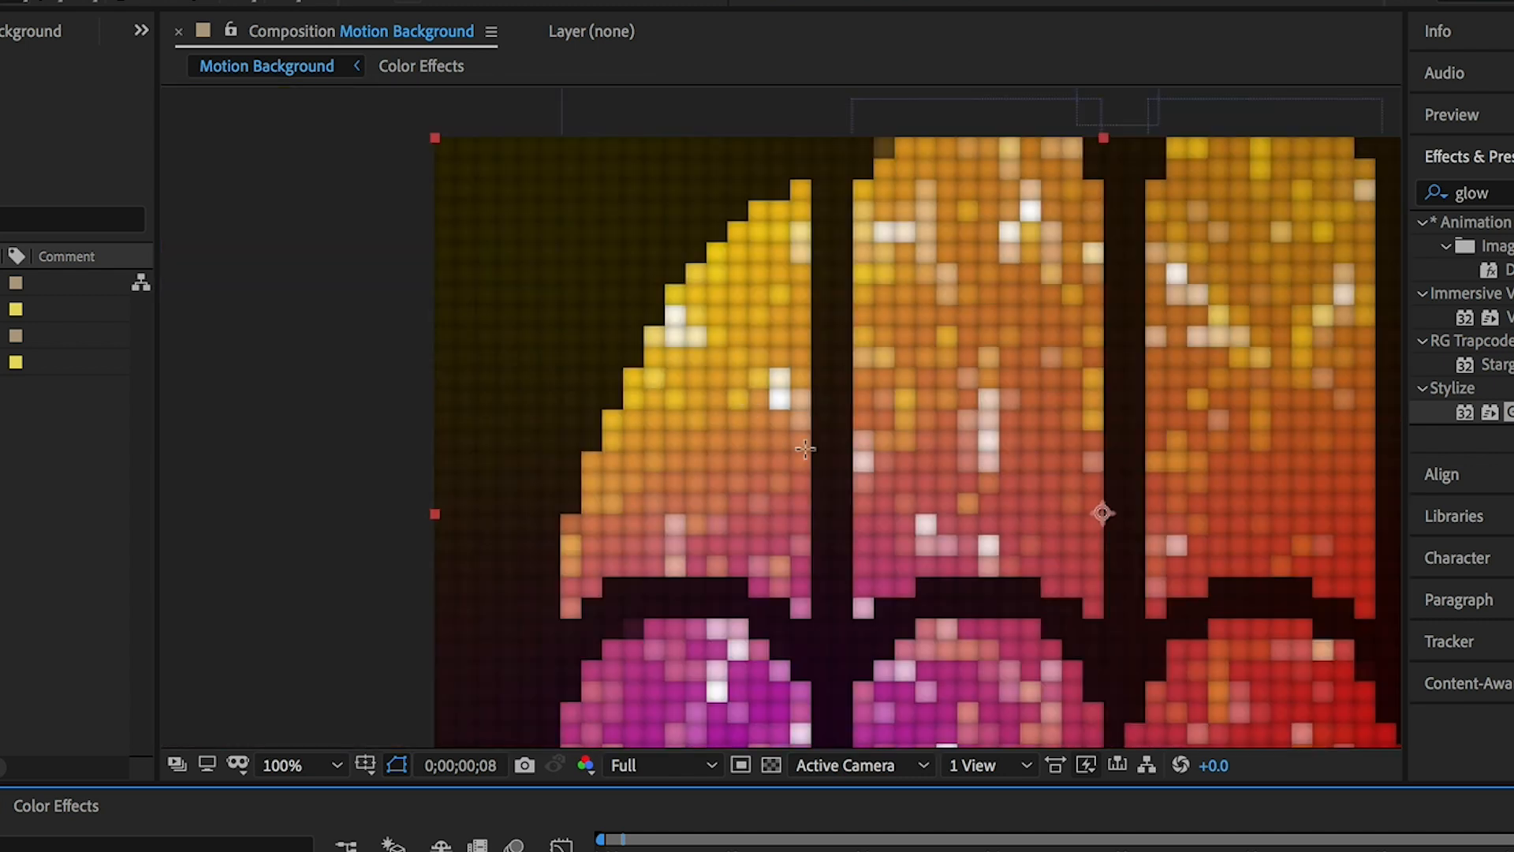
scroll(859, 496, "down", 4)
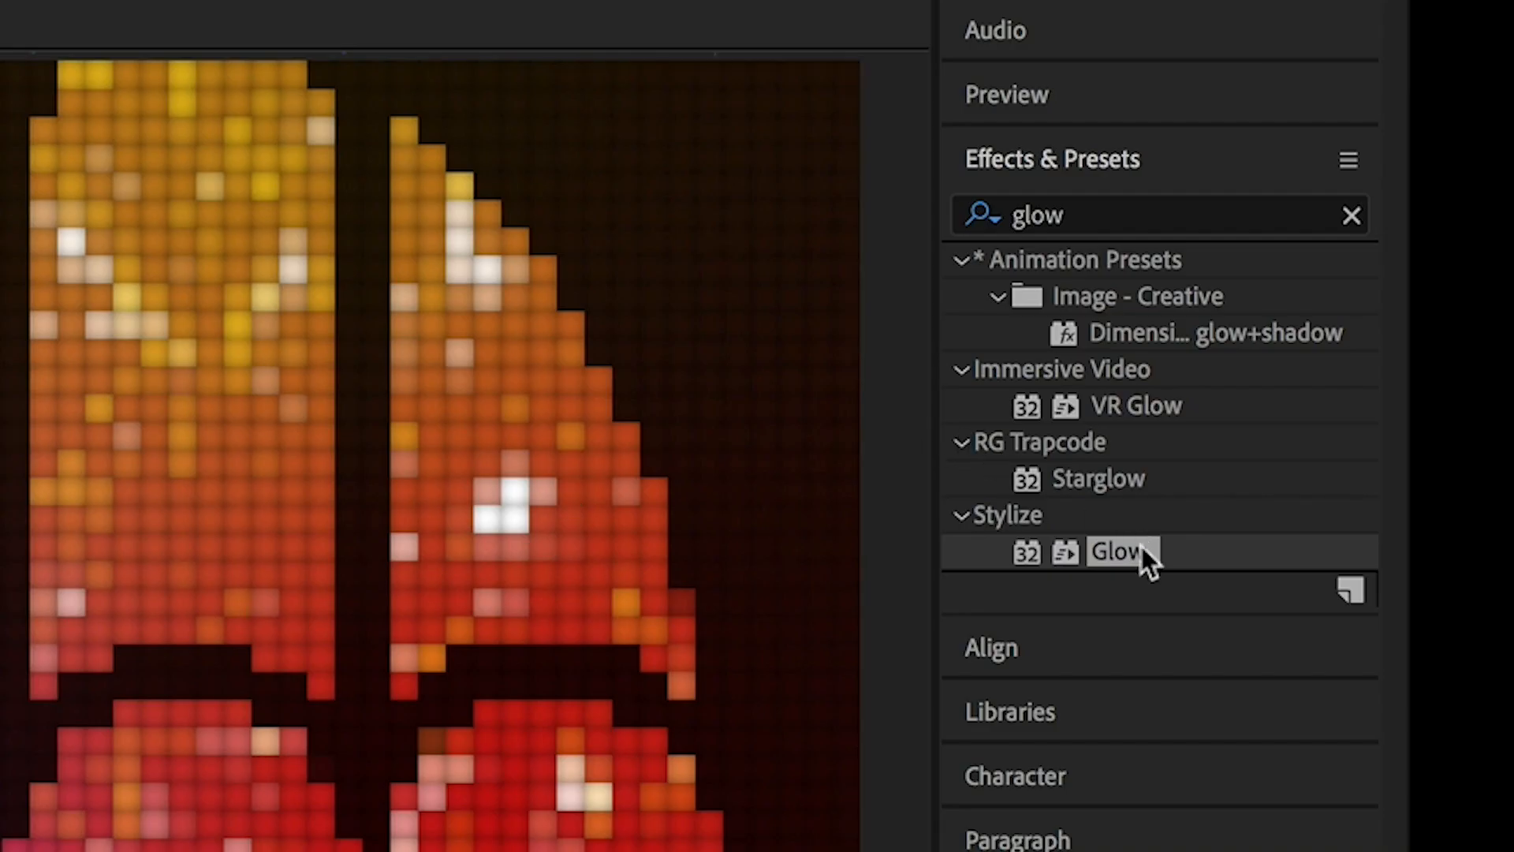
left_click_drag(1141, 546, 326, 257)
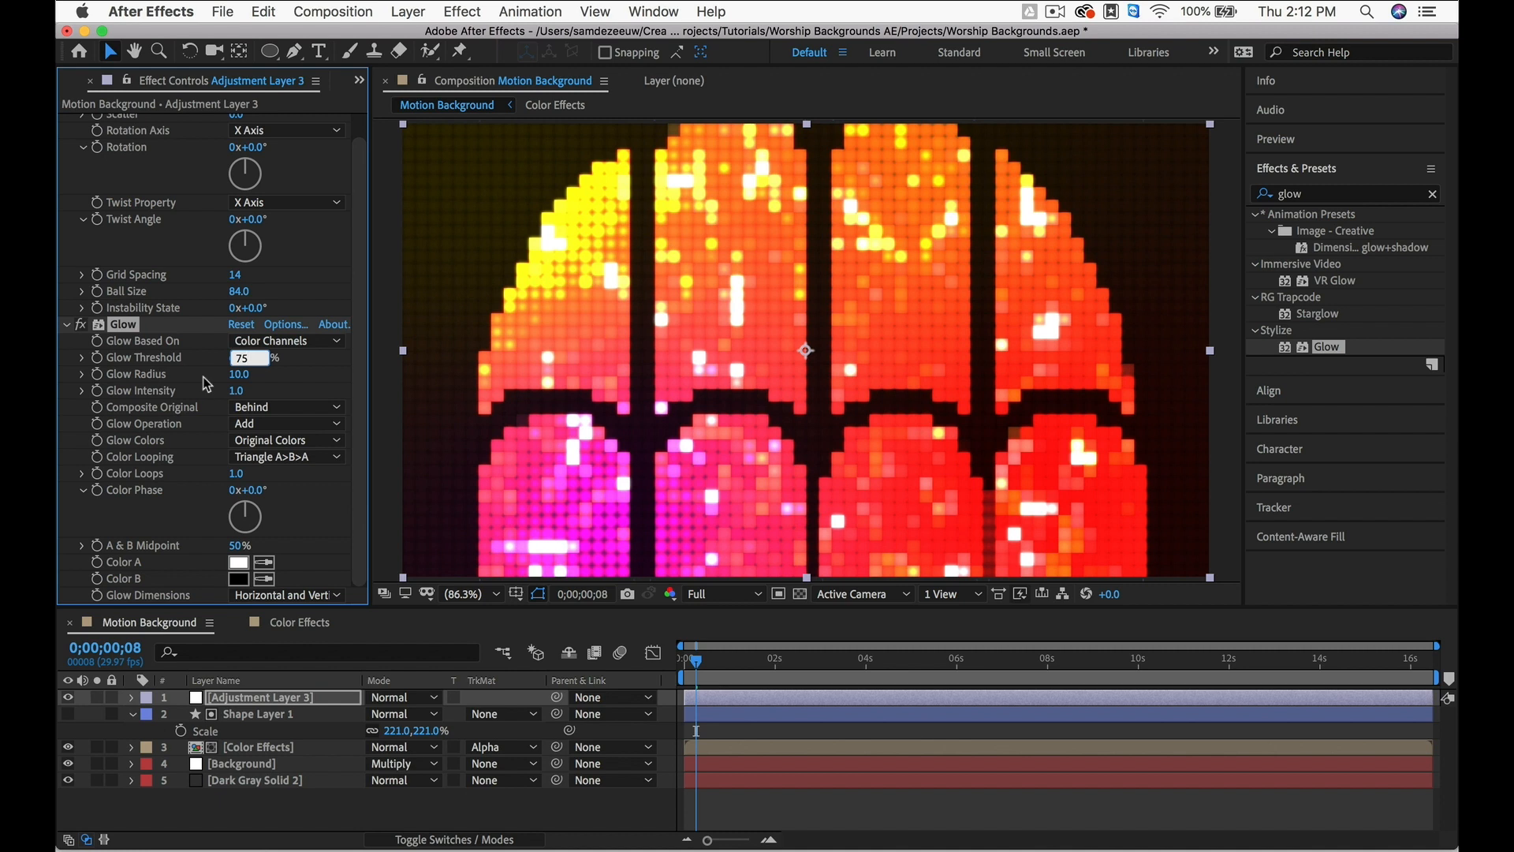
left_click(239, 378)
left_click(240, 393)
type(".7")
key("Return")
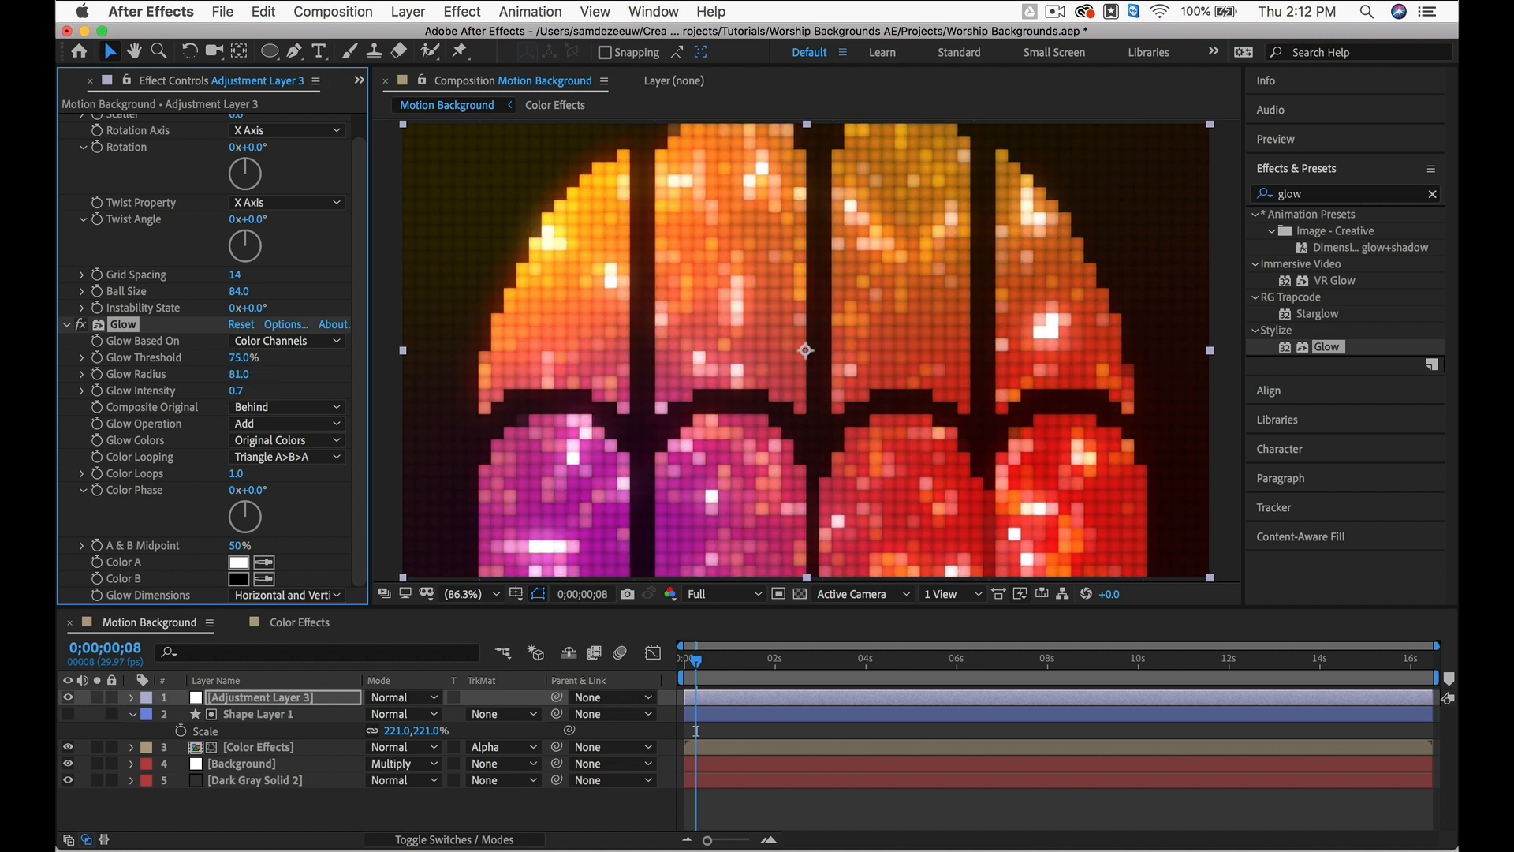
left_click(77, 324)
left_click(76, 324)
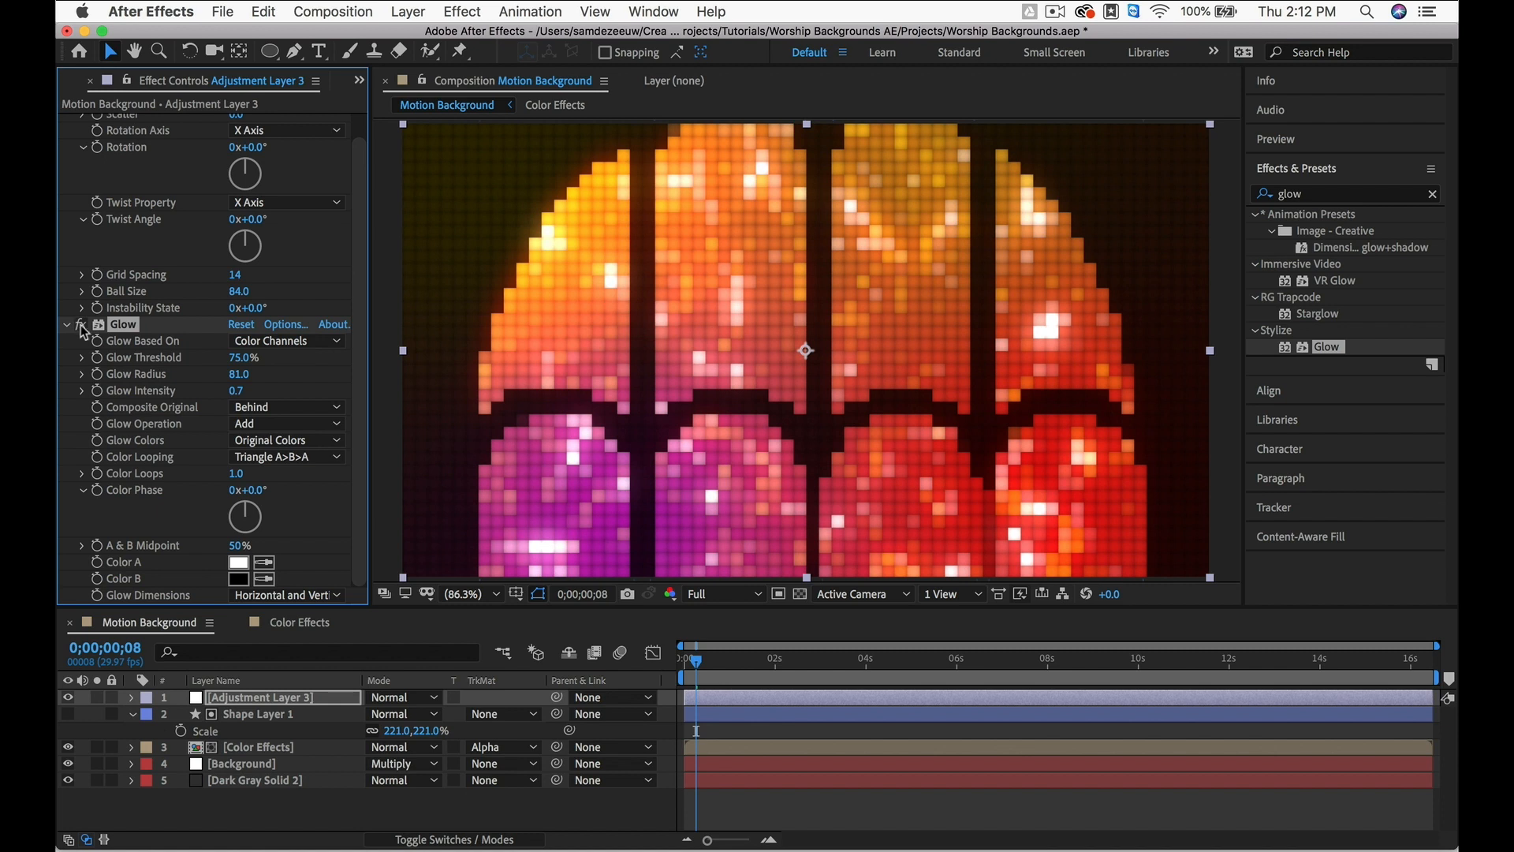